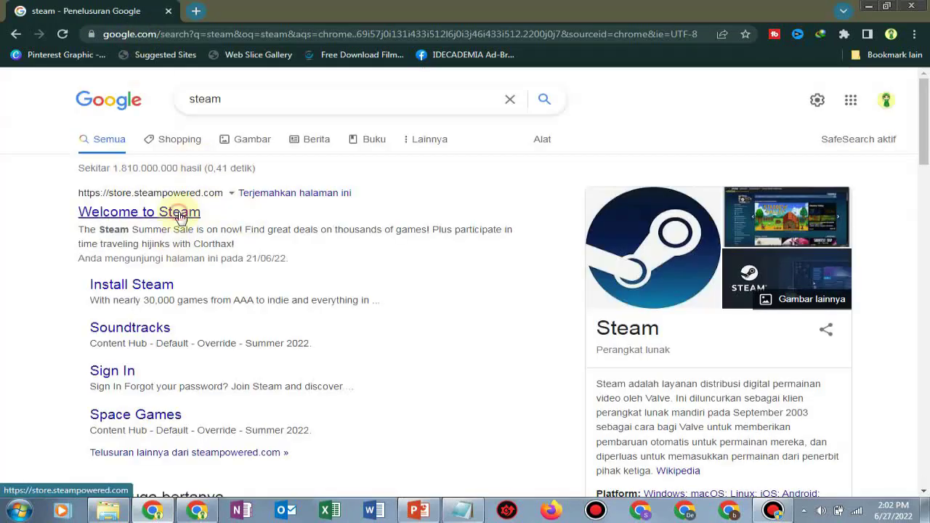
- Open the Steam store website from the search results and go to its Install Steam page
{"action": "left_click", "coordinate": [179, 217]}
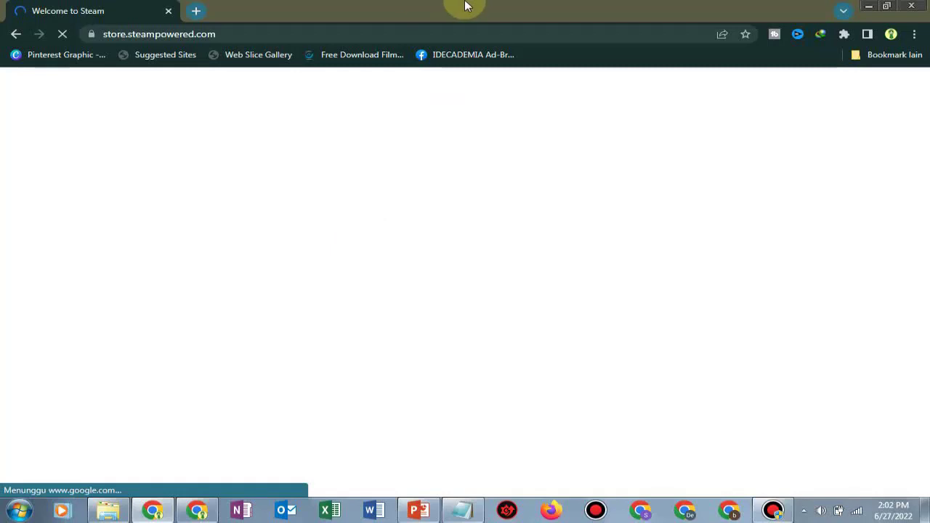
{"action": "mouse_move", "coordinate": [466, 6]}
{"action": "left_click", "coordinate": [532, 8]}
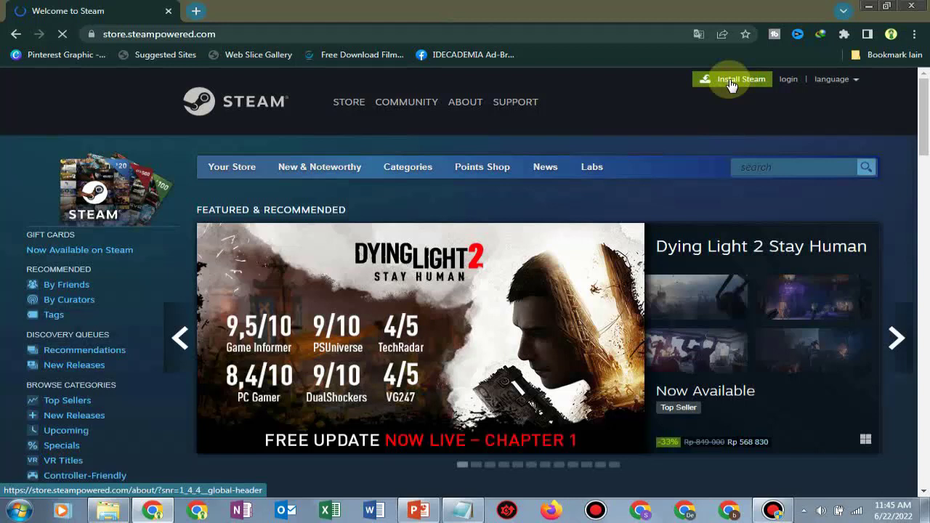
{"action": "left_click", "coordinate": [731, 85]}
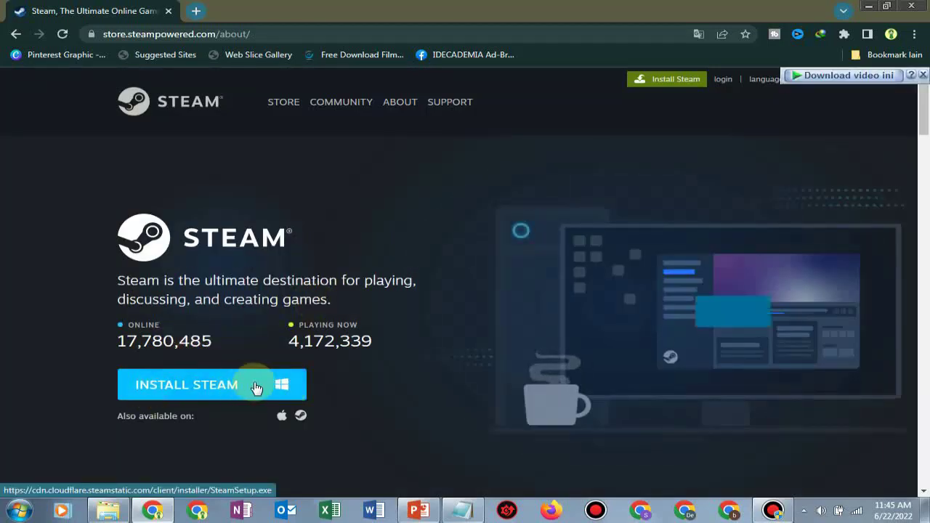
- Download SteamSetup.exe, adding the duplicate with a numbered file name, and open the folder it is saved in
{"action": "left_click", "coordinate": [233, 392]}
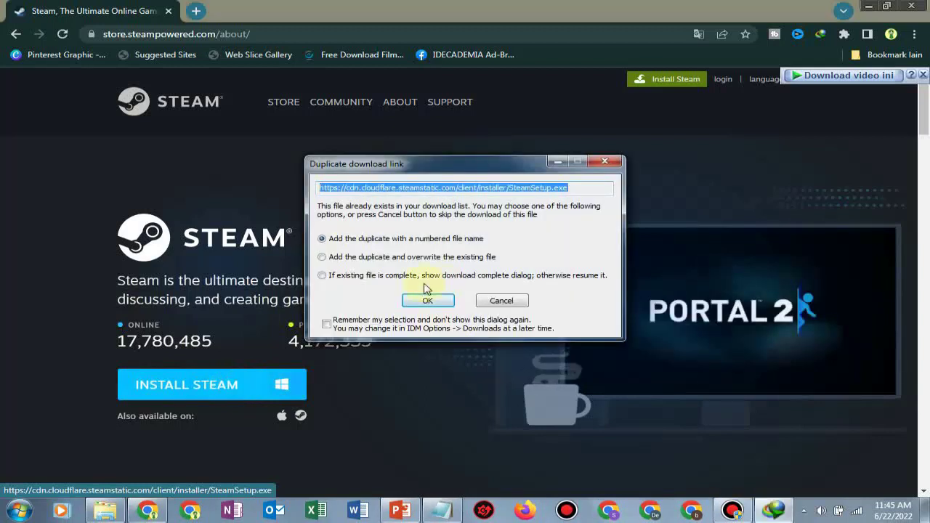
{"action": "left_click", "coordinate": [429, 301]}
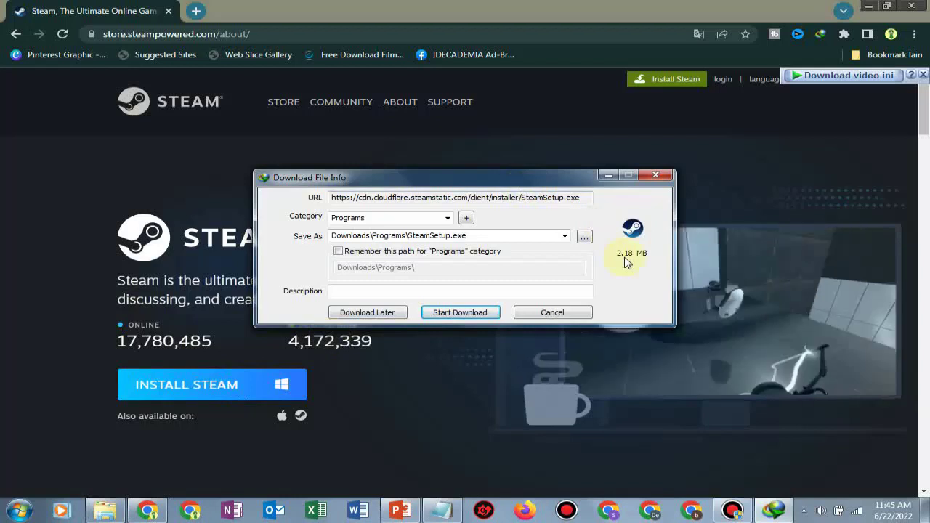
{"action": "left_click", "coordinate": [463, 314]}
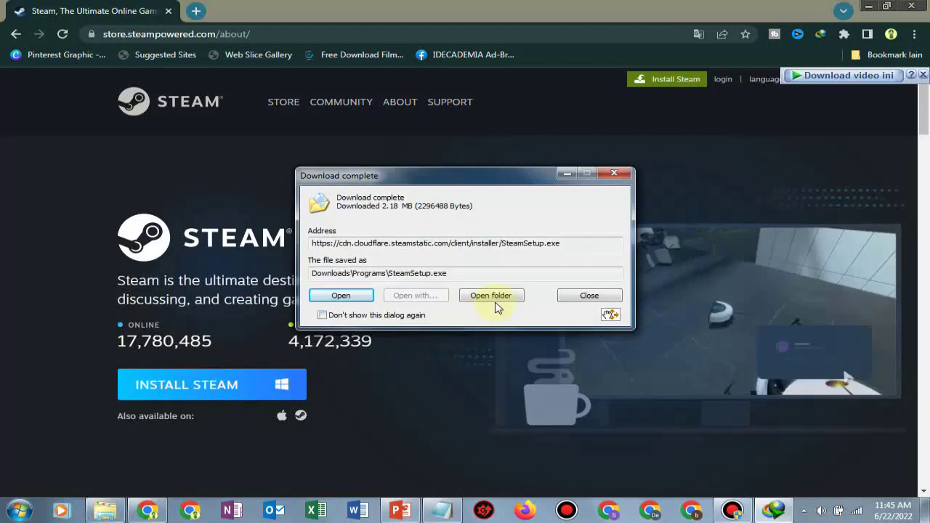
{"action": "left_click", "coordinate": [489, 298]}
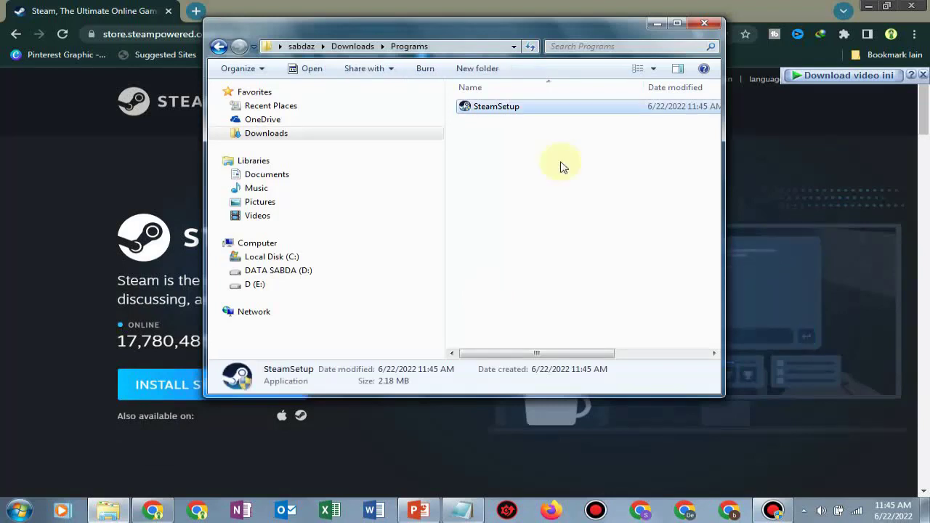
- Run SteamSetup and install Steam in English to C:\Program Files (x86)\Steam
{"action": "left_click", "coordinate": [676, 22]}
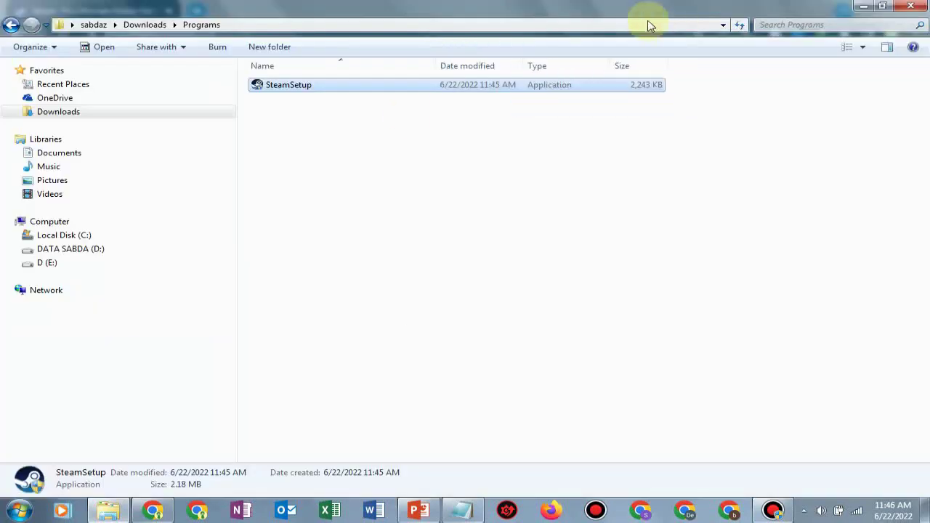
{"action": "double_click", "coordinate": [295, 92]}
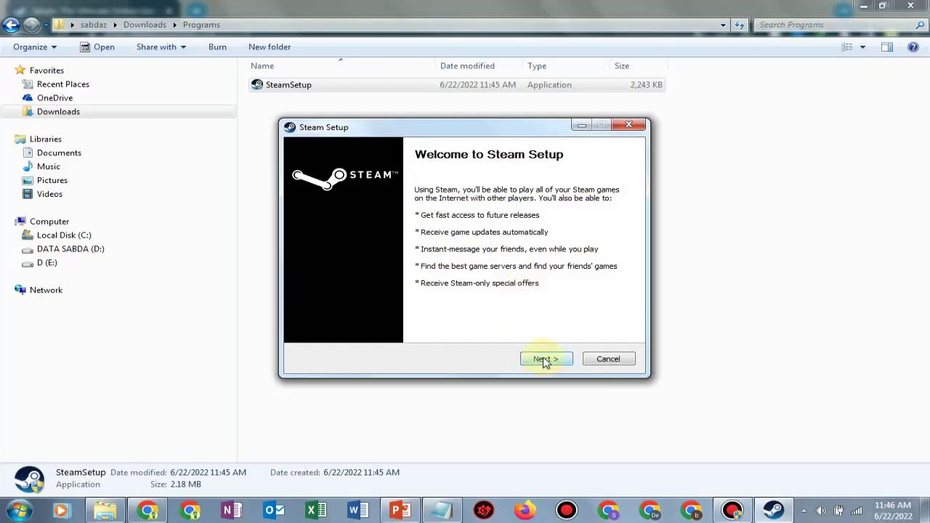
{"action": "left_click", "coordinate": [545, 361]}
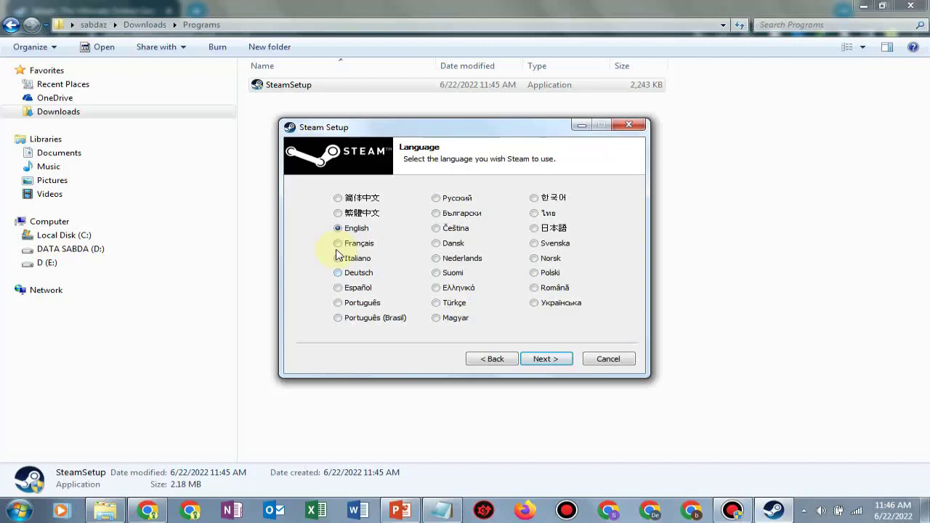
{"action": "left_click", "coordinate": [544, 361]}
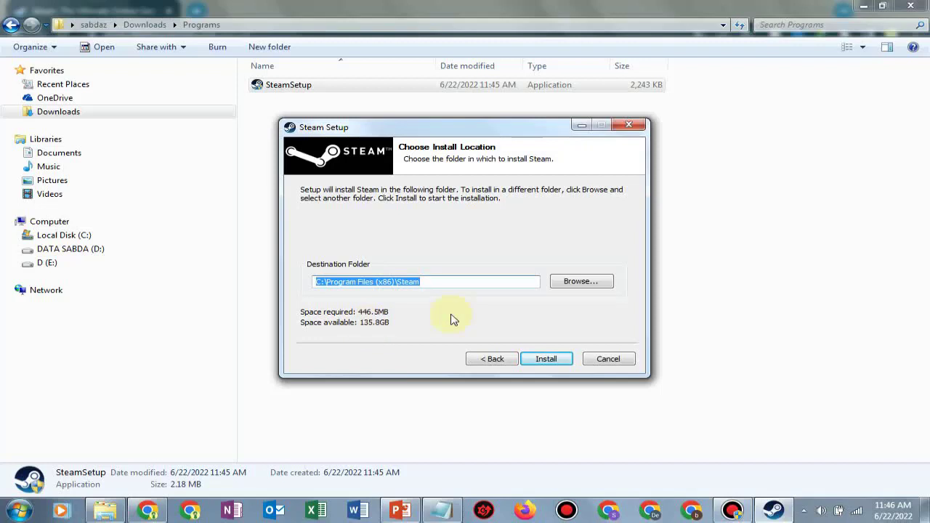
{"action": "left_click", "coordinate": [546, 359]}
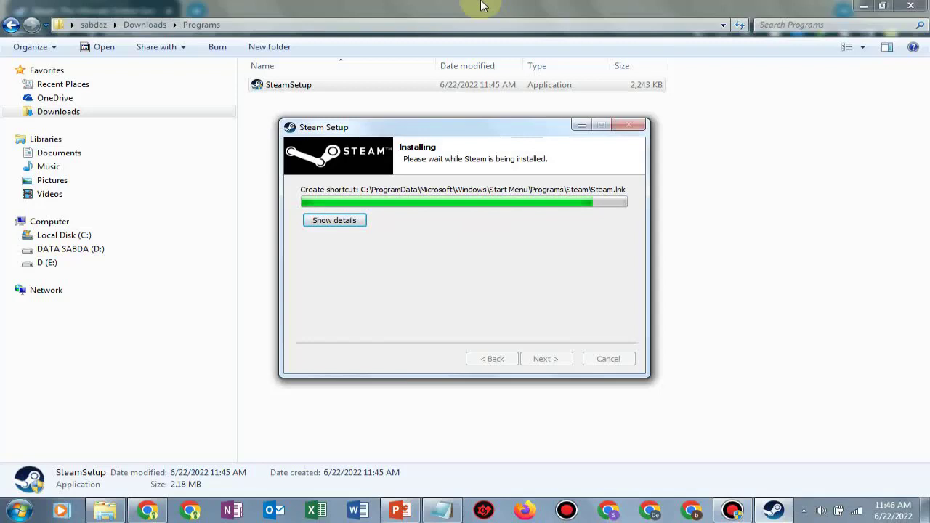
- Finish the Steam setup with Run Steam enabled and let the client download its update
{"action": "mouse_move", "coordinate": [487, 7]}
{"action": "left_click", "coordinate": [531, 8]}
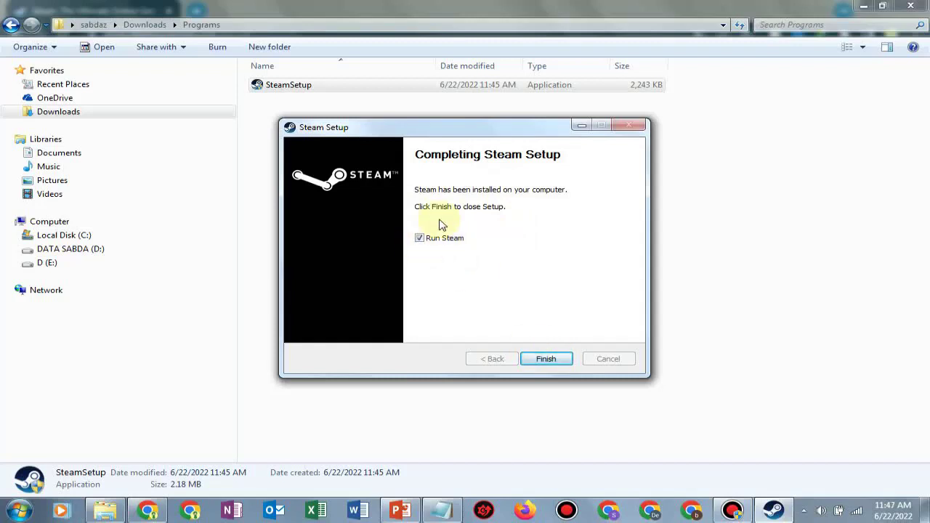
{"action": "left_click", "coordinate": [546, 360]}
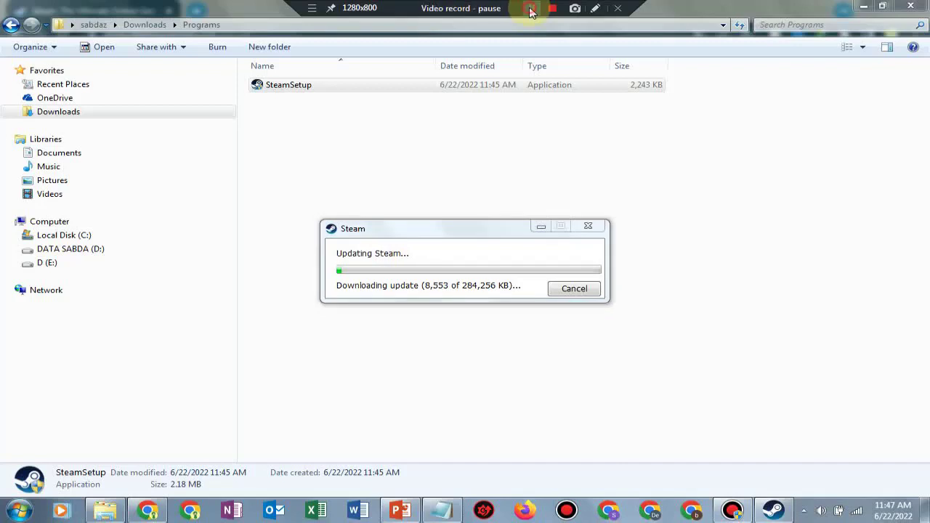
{"action": "left_click", "coordinate": [531, 8]}
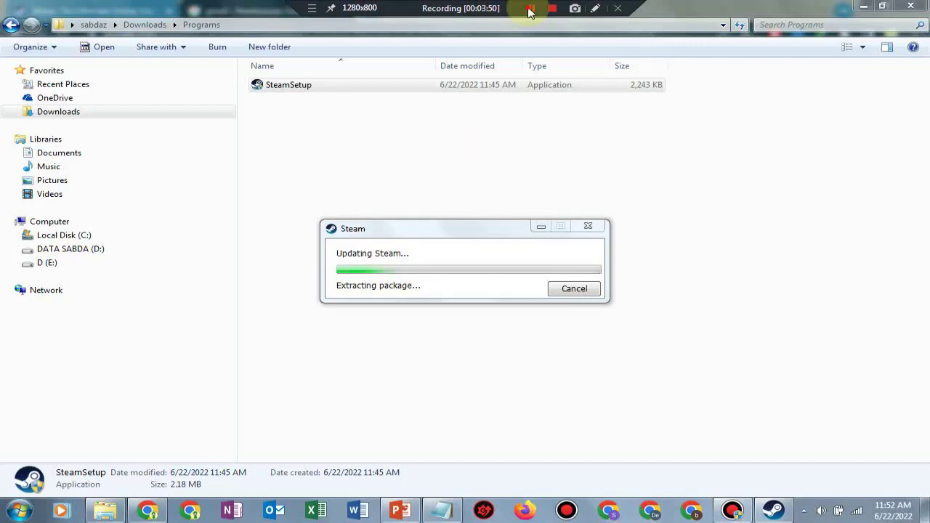
{"action": "left_click", "coordinate": [530, 10]}
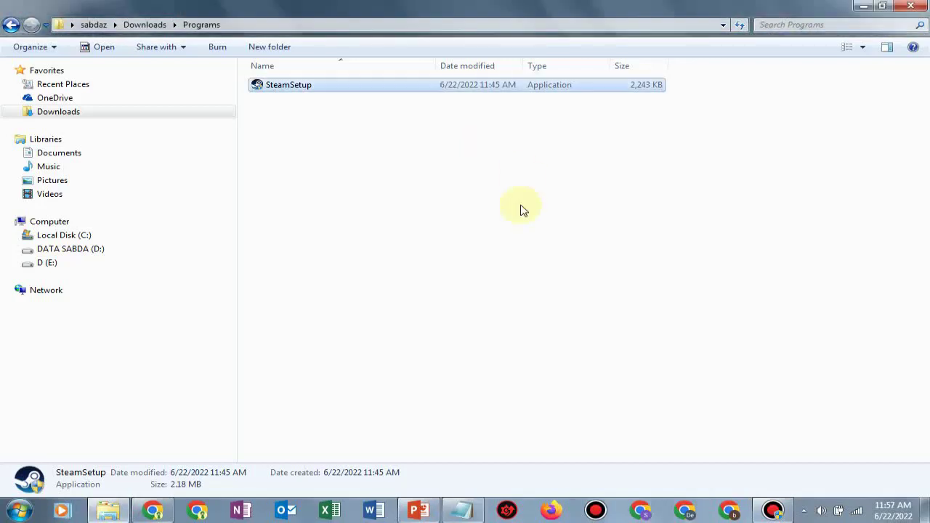
- Launch the installed Steam client and minimize the Programs folder window
{"action": "left_click", "coordinate": [20, 509]}
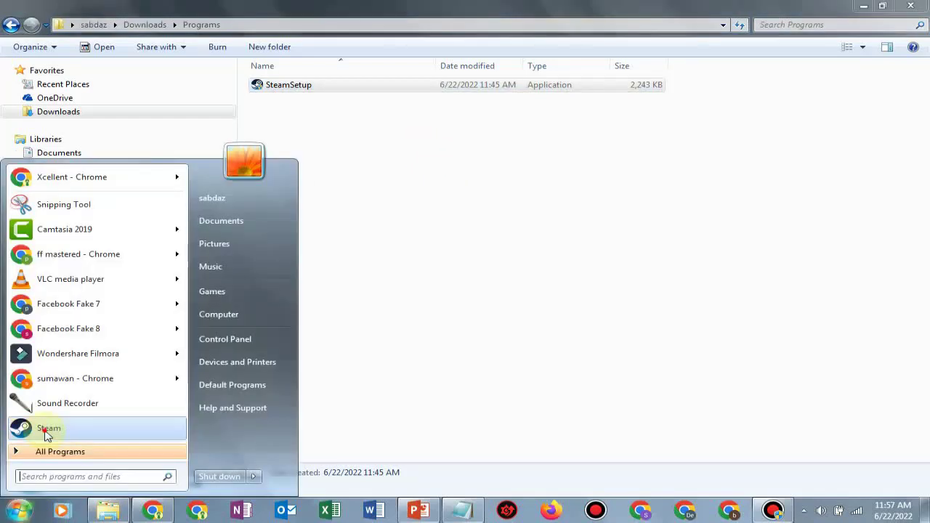
{"action": "left_click", "coordinate": [48, 434]}
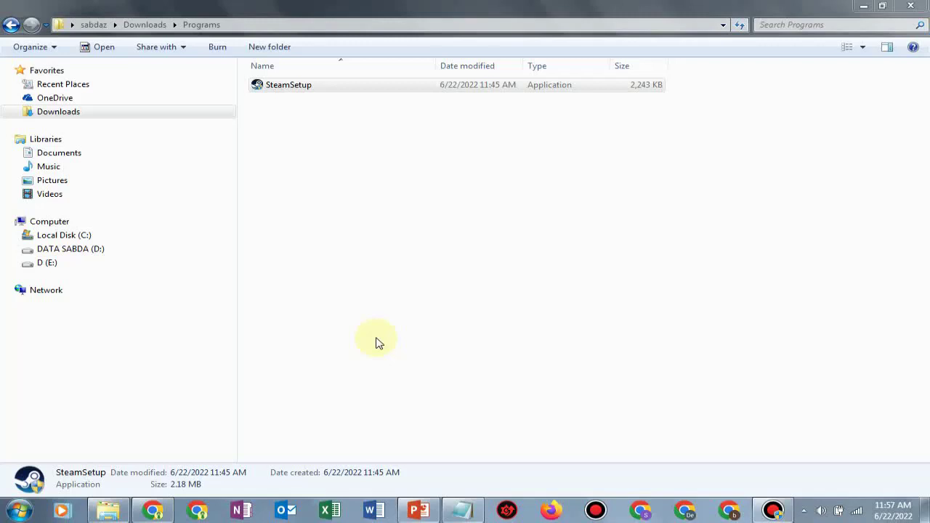
{"action": "left_click", "coordinate": [860, 8]}
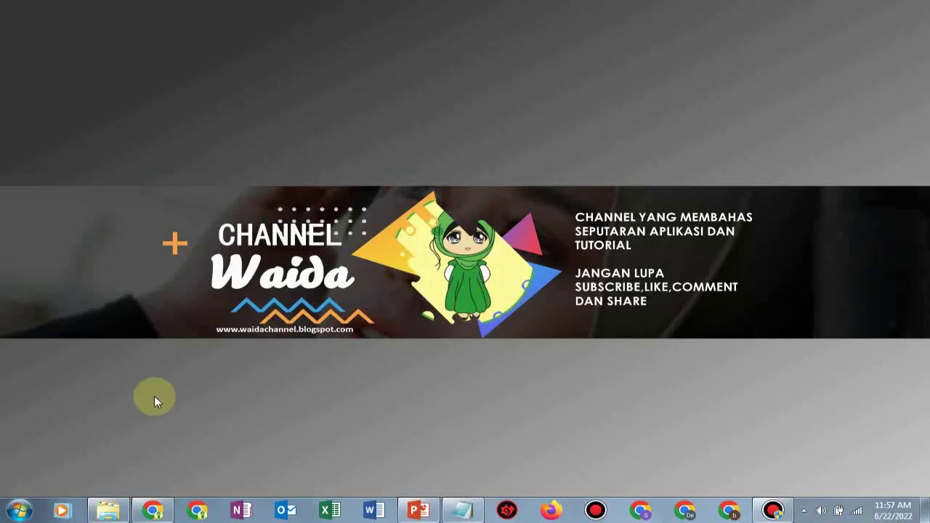
{"action": "left_click", "coordinate": [20, 509]}
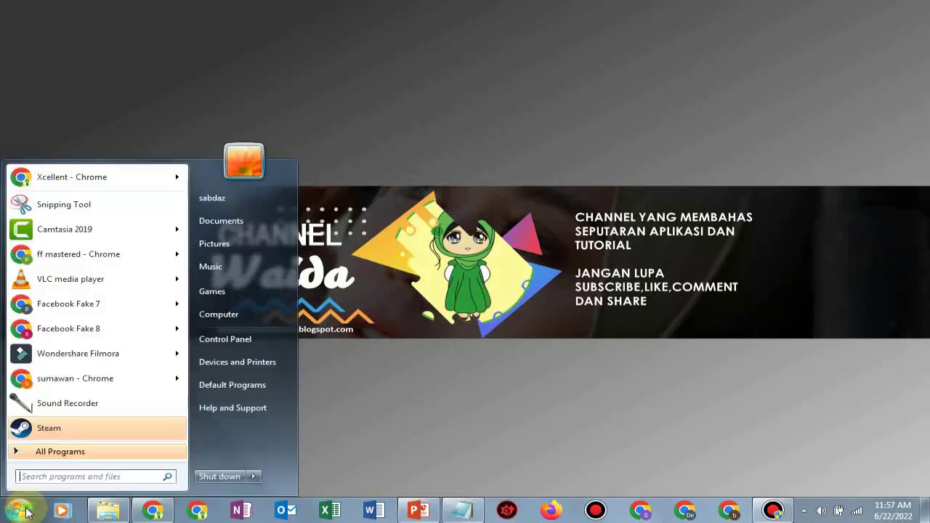
{"action": "left_click", "coordinate": [60, 432]}
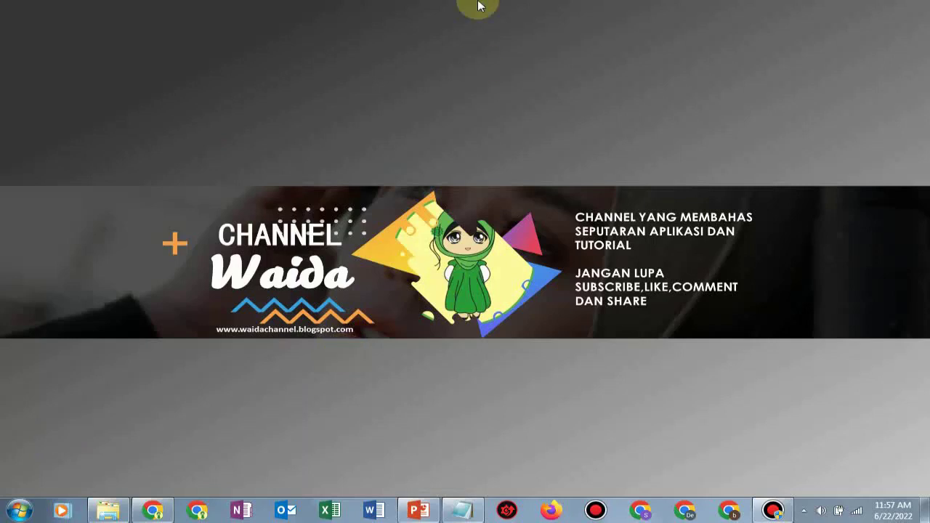
{"action": "left_click", "coordinate": [530, 9]}
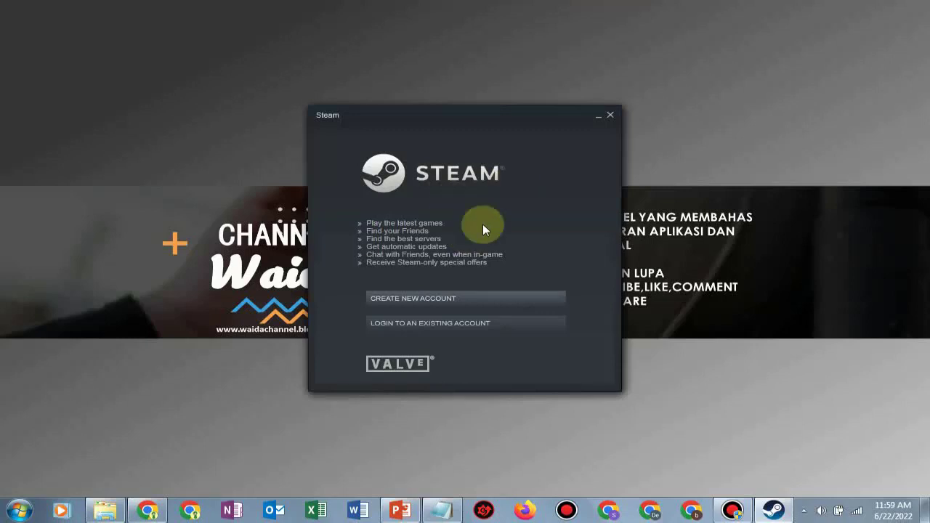
- Start creating a new account in the Steam client and load the Create Your Account form
{"action": "left_click", "coordinate": [425, 303]}
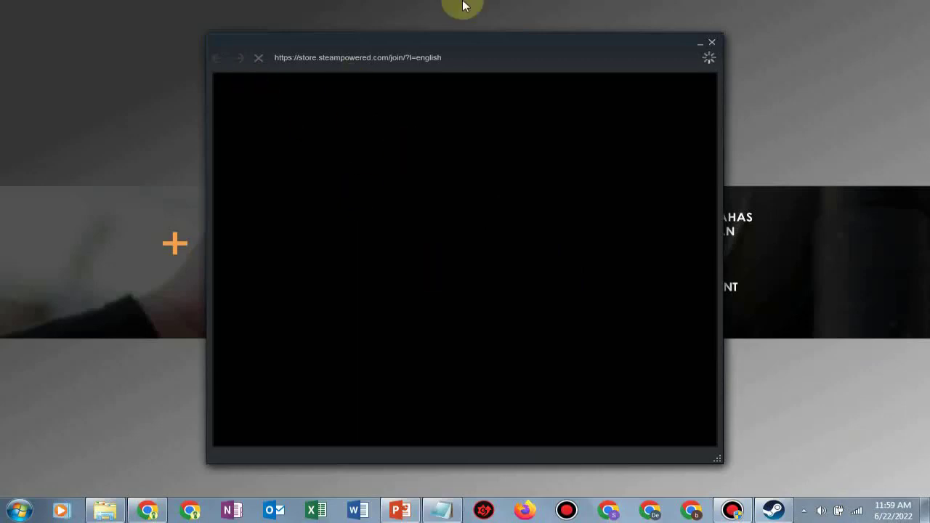
{"action": "left_click", "coordinate": [532, 11]}
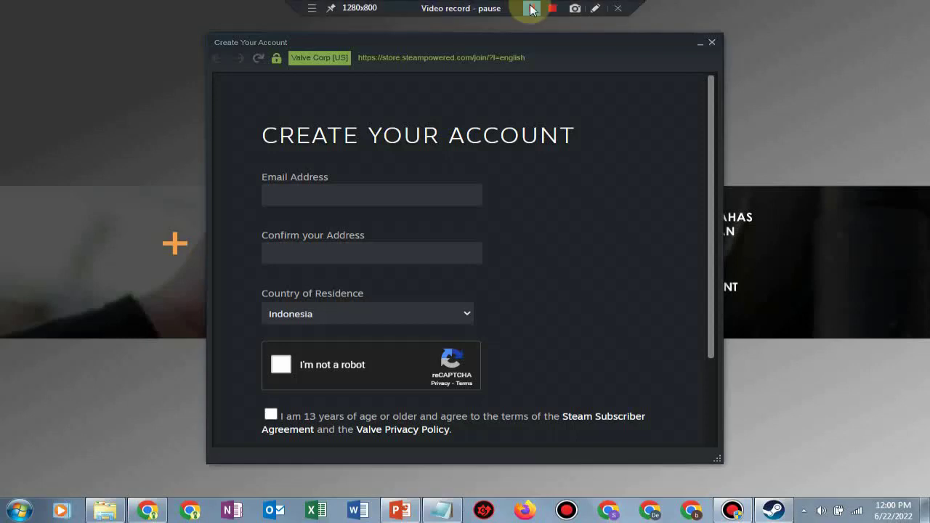
{"action": "left_click", "coordinate": [532, 9]}
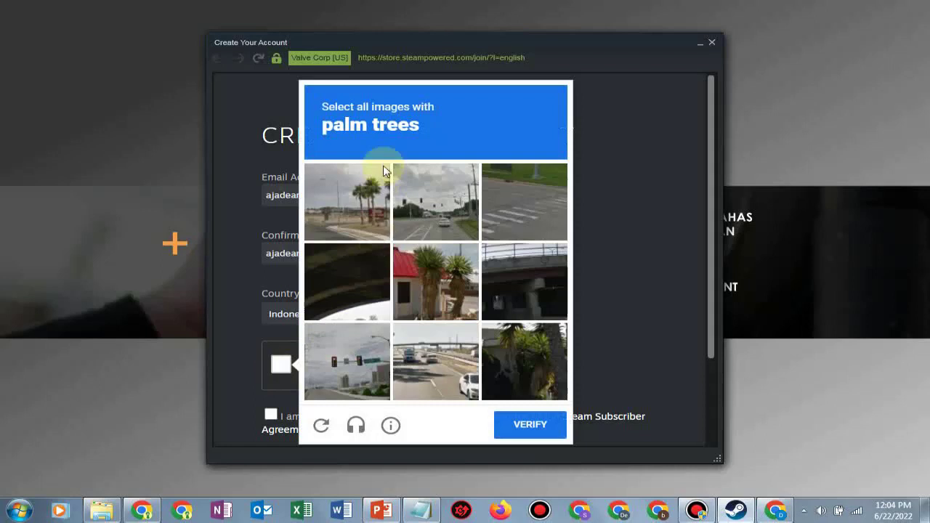
- Solve the account form's CAPTCHA by selecting all images with palm trees and verifying them
{"action": "left_click", "coordinate": [364, 203]}
{"action": "left_click", "coordinate": [448, 276]}
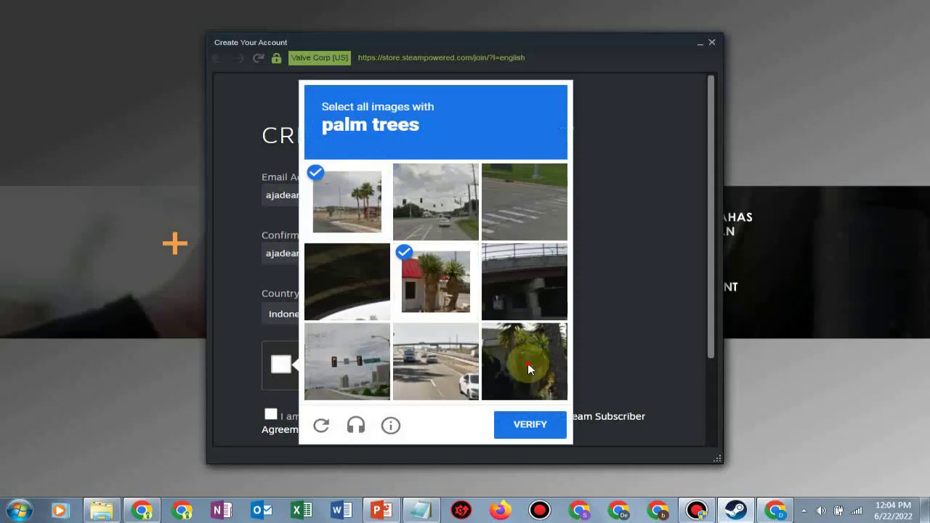
{"action": "left_click", "coordinate": [528, 364]}
{"action": "left_click", "coordinate": [526, 426]}
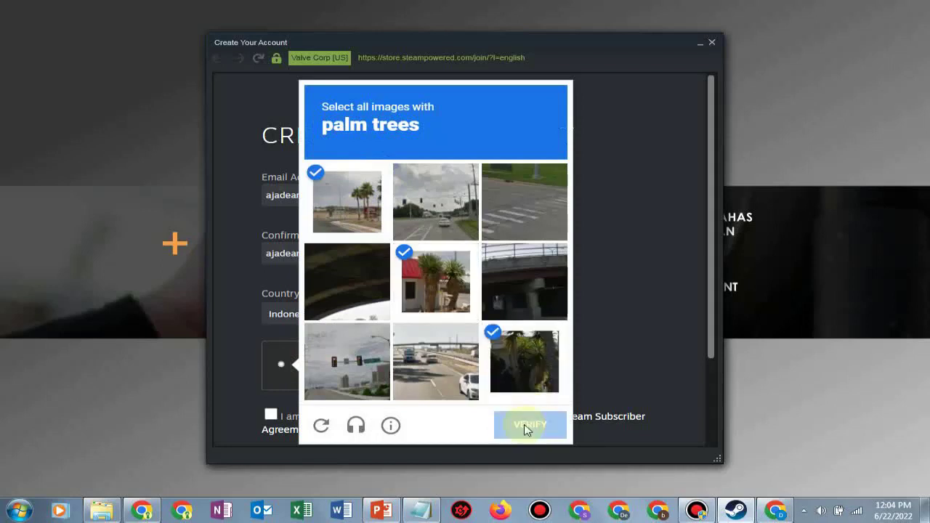
- Accept the age and Steam Subscriber Agreement terms, try to submit the account form, and close its window
{"action": "left_click", "coordinate": [271, 415]}
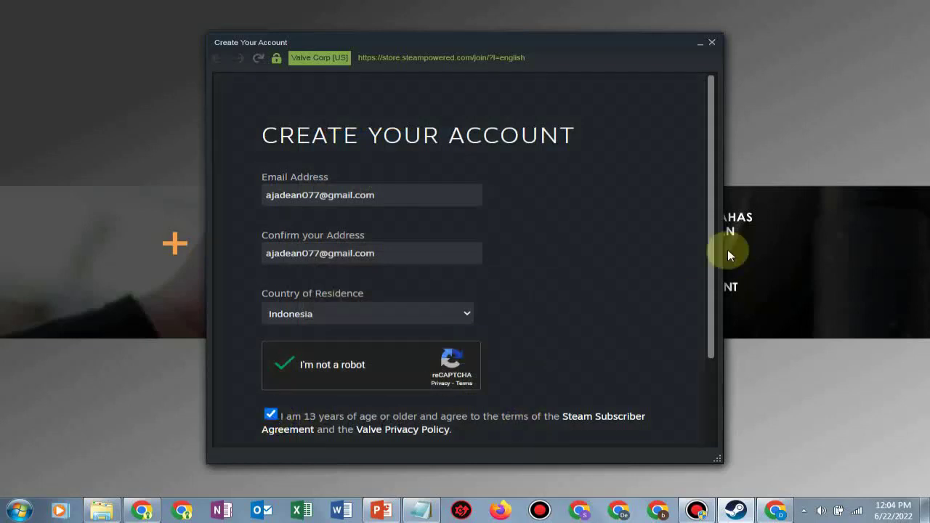
{"action": "scroll", "coordinate": [713, 254], "scroll_direction": "down", "scroll_amount": 1}
{"action": "left_click_drag", "start_coordinate": [711, 280], "coordinate": [715, 337]}
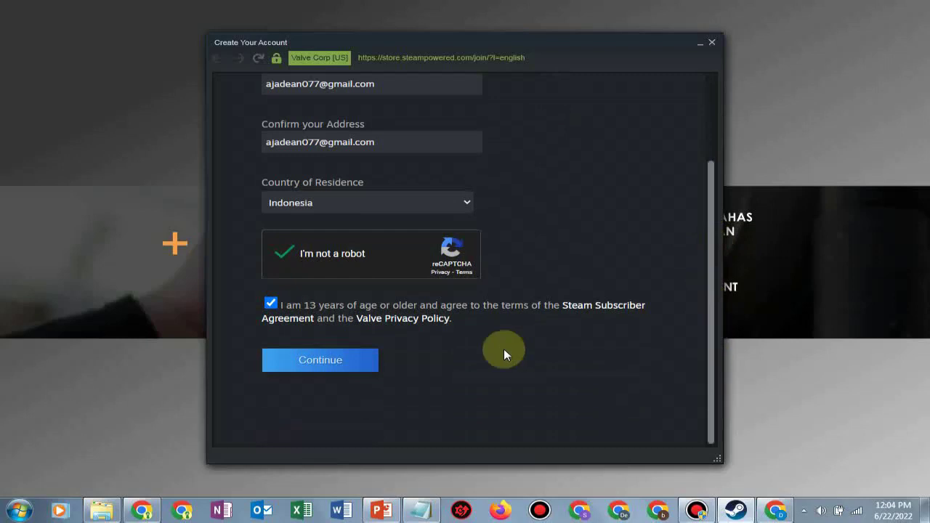
{"action": "left_click", "coordinate": [353, 369]}
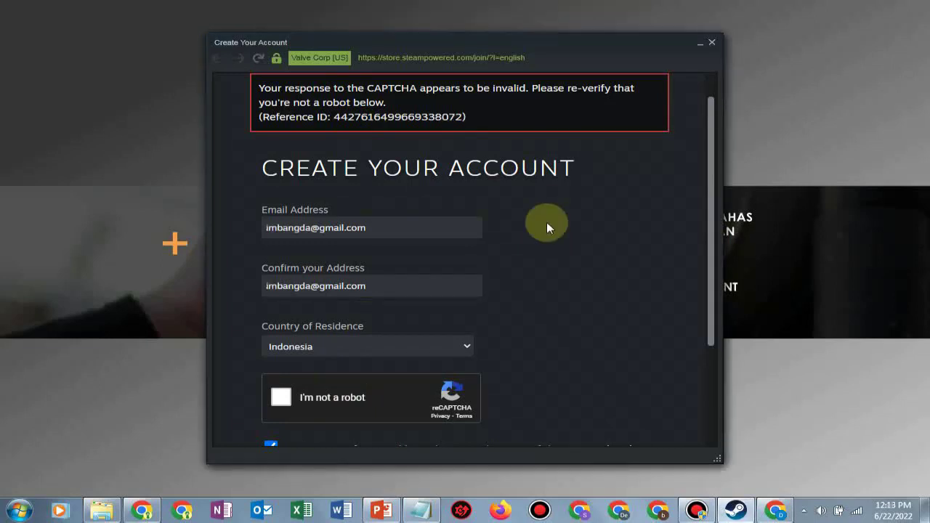
{"action": "left_click_drag", "start_coordinate": [715, 157], "coordinate": [713, 109]}
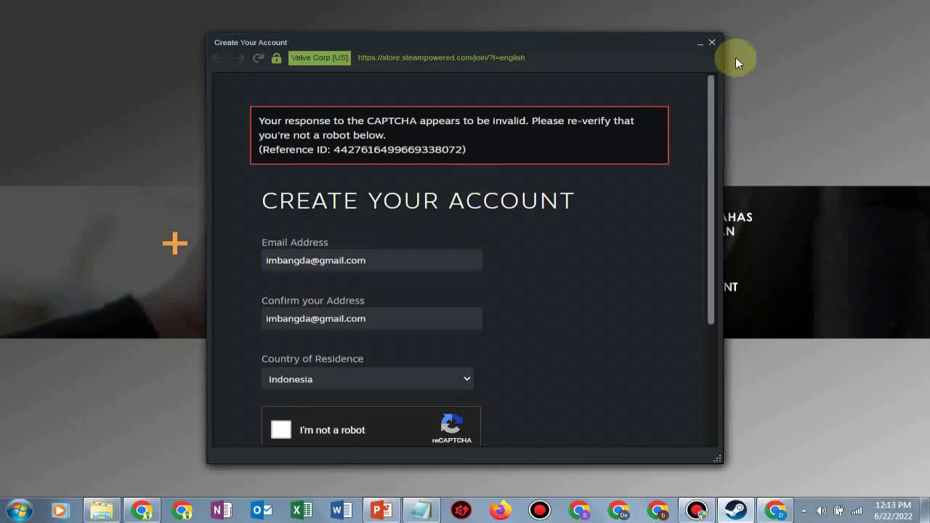
{"action": "left_click", "coordinate": [713, 43]}
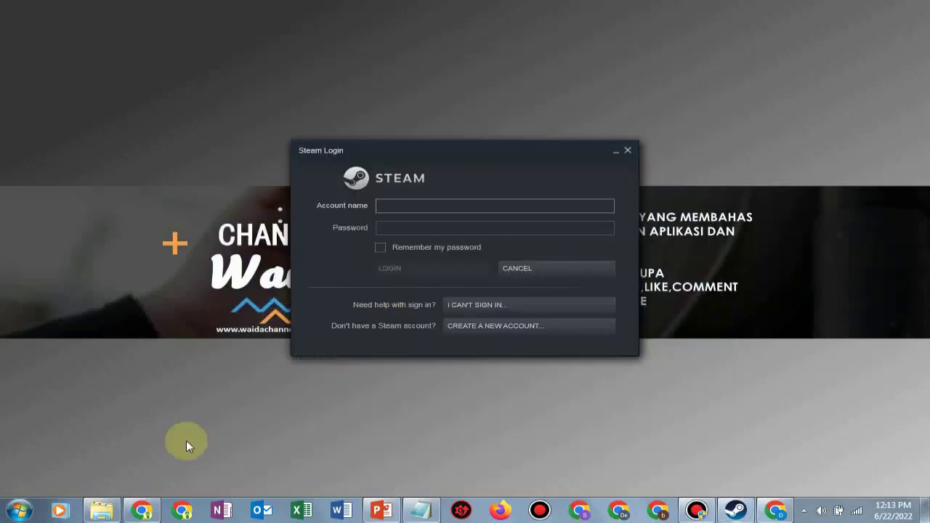
- Switch to the Steam account page in Chrome and open the browser's privacy and security settings
{"action": "left_click", "coordinate": [142, 511]}
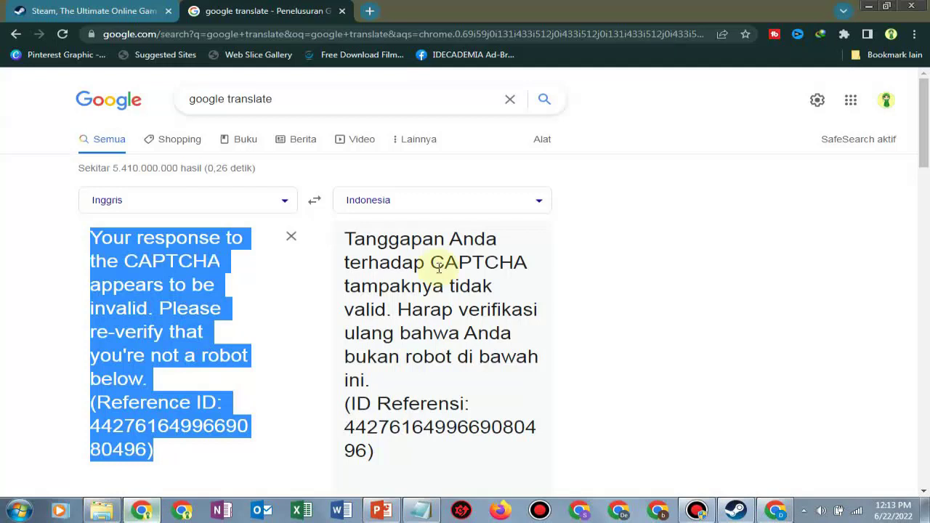
{"action": "left_click", "coordinate": [94, 11]}
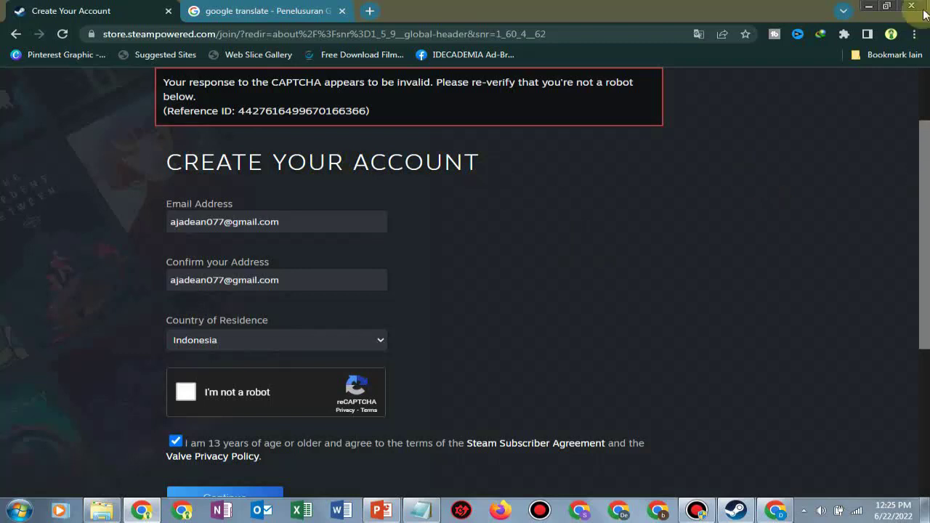
{"action": "left_click", "coordinate": [917, 34]}
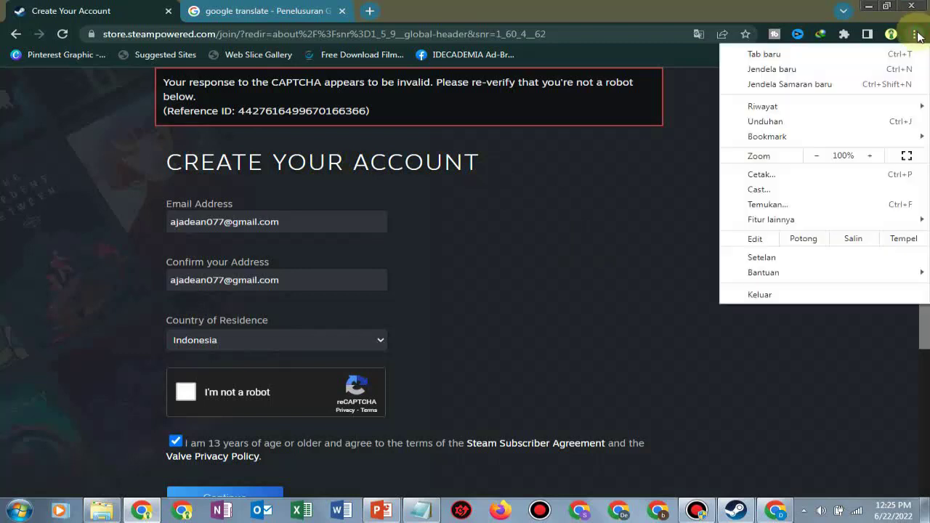
{"action": "mouse_move", "coordinate": [847, 141]}
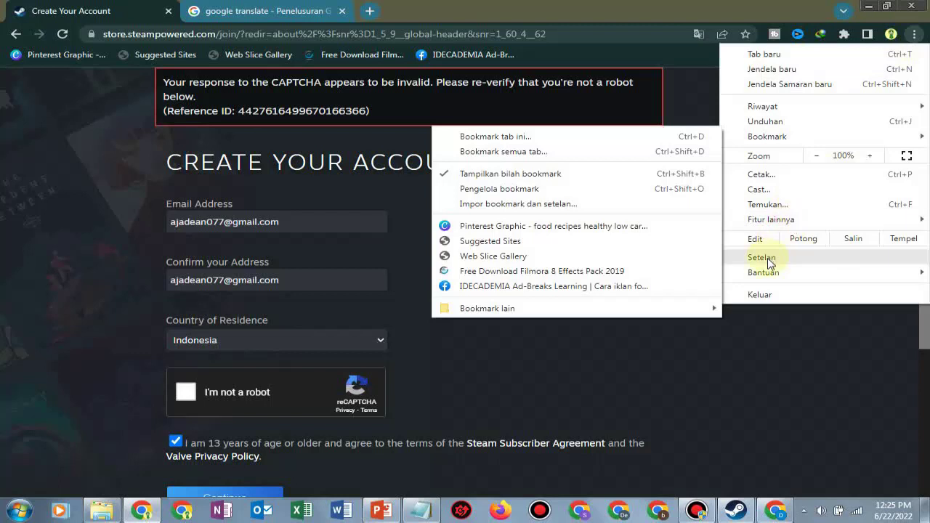
{"action": "key", "text": "Escape"}
{"action": "key", "text": "Escape"}
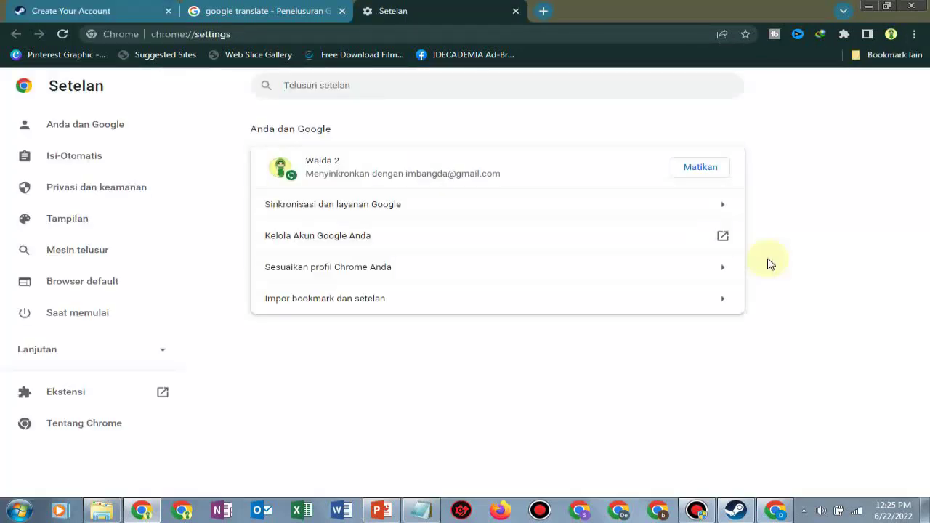
{"action": "left_click", "coordinate": [120, 194]}
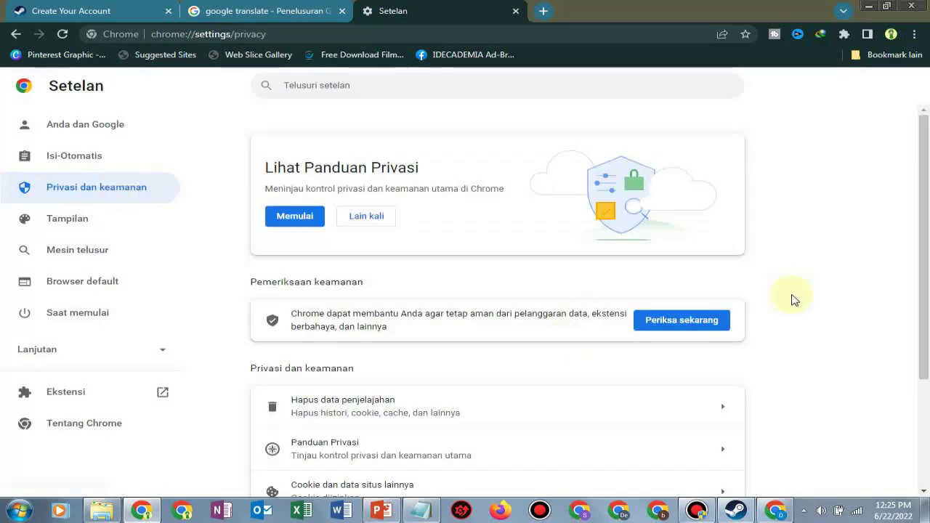
- Check in the cookies and other site data settings that all cookies are allowed
{"action": "left_click_drag", "start_coordinate": [929, 178], "coordinate": [929, 302]}
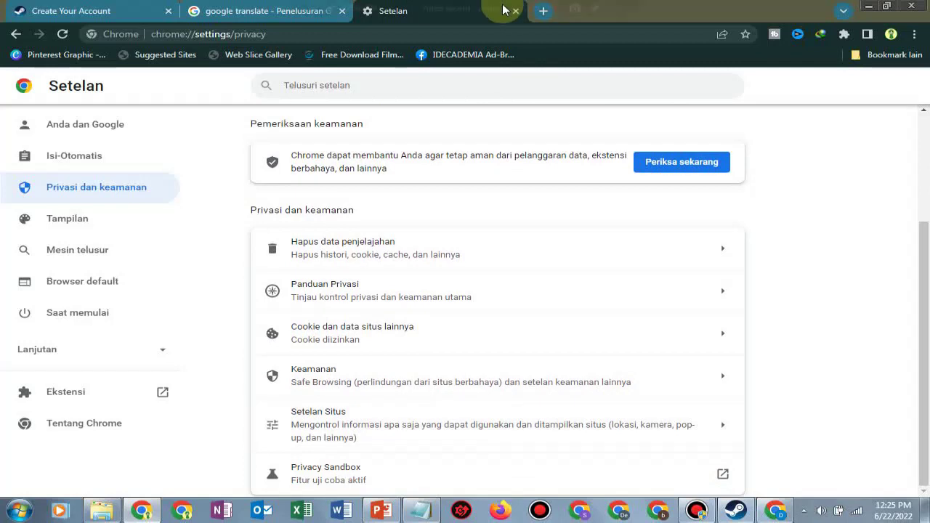
{"action": "mouse_move", "coordinate": [509, 6]}
{"action": "scroll", "coordinate": [556, 280], "scroll_direction": "up", "scroll_amount": 2}
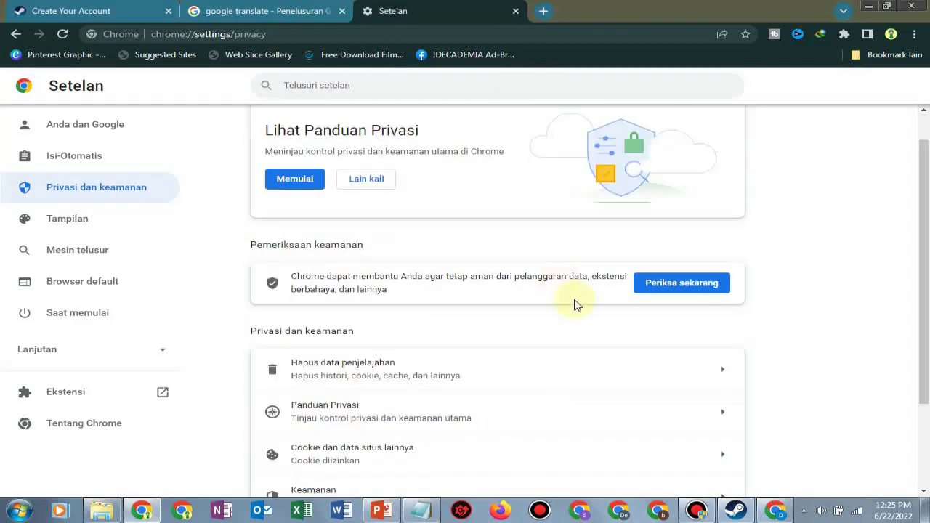
{"action": "left_click", "coordinate": [376, 459]}
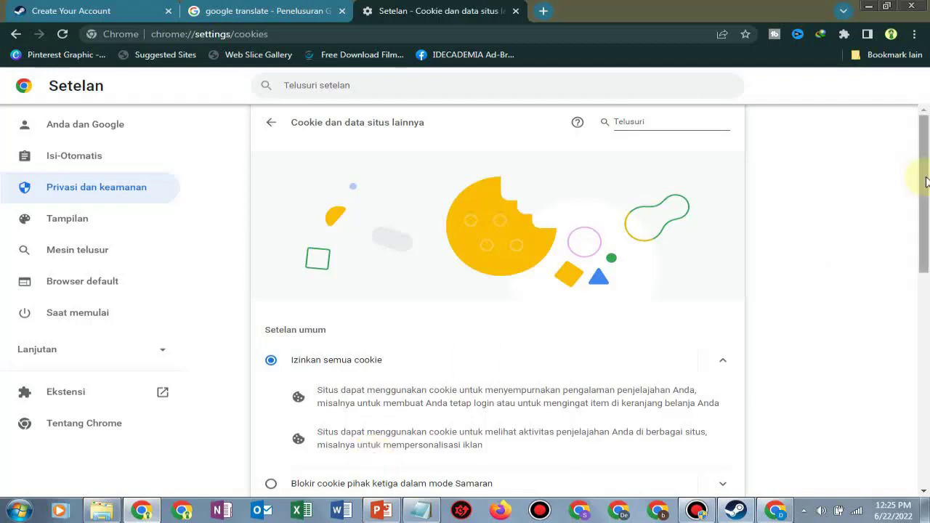
{"action": "scroll", "coordinate": [924, 187], "scroll_direction": "down", "scroll_amount": 2}
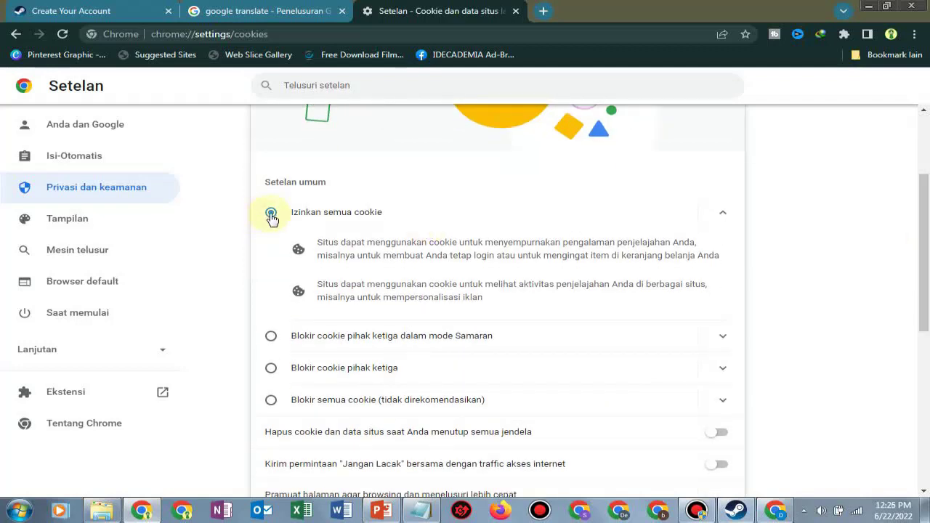
- Clear the browsing history, download history, cookies and cached images and files for the whole time range (Semua)
{"action": "left_click", "coordinate": [118, 188]}
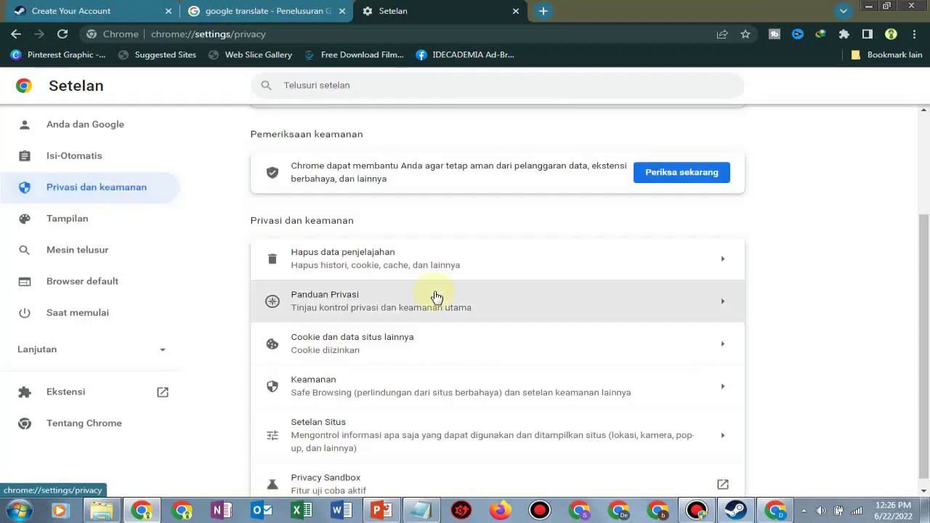
{"action": "left_click", "coordinate": [406, 266]}
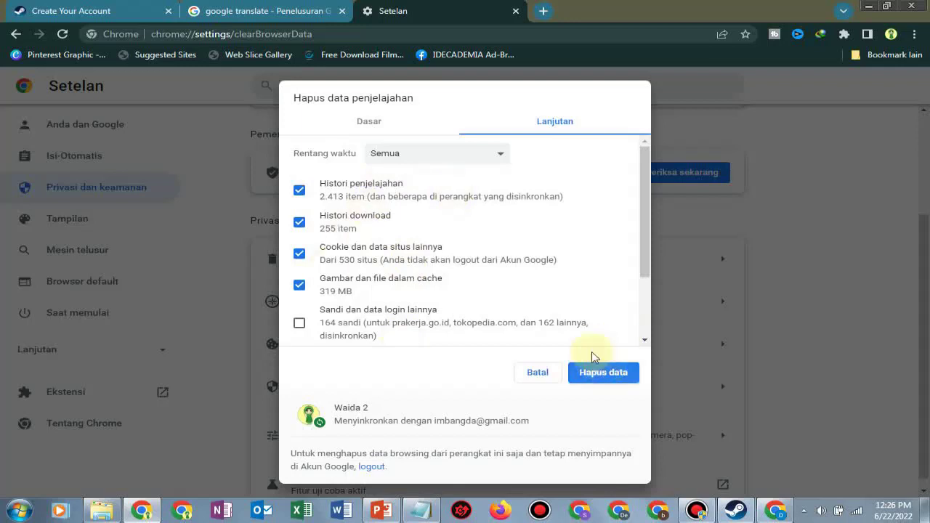
{"action": "left_click", "coordinate": [618, 374]}
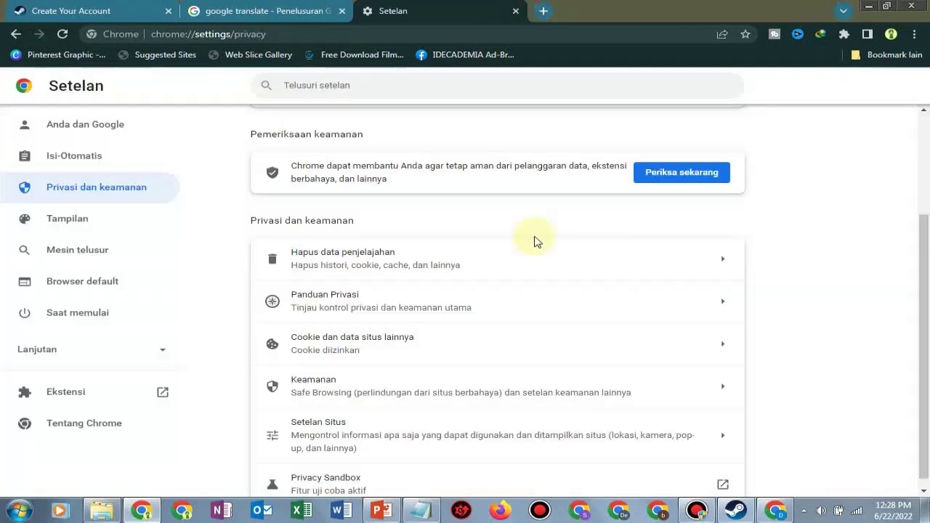
- Open an incognito window, search for steam and open the Steam store website
{"action": "left_click", "coordinate": [915, 34]}
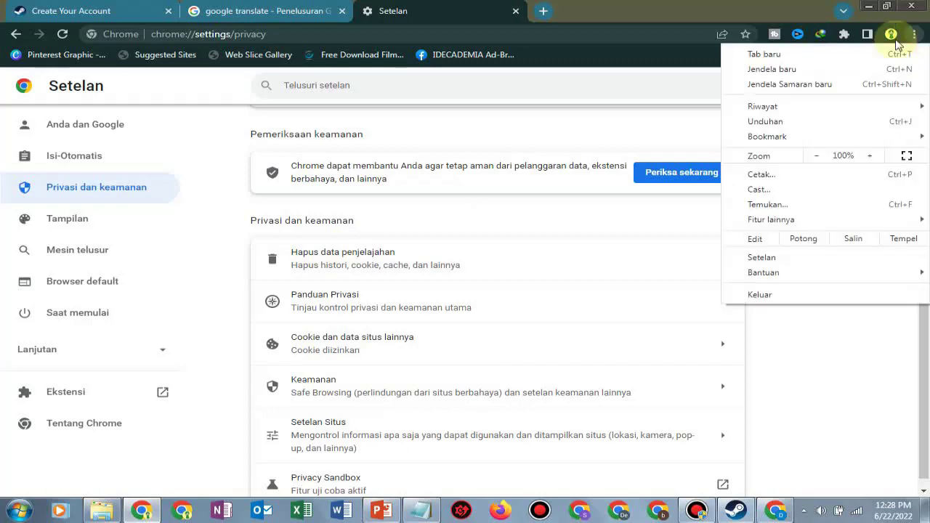
{"action": "left_click", "coordinate": [821, 84]}
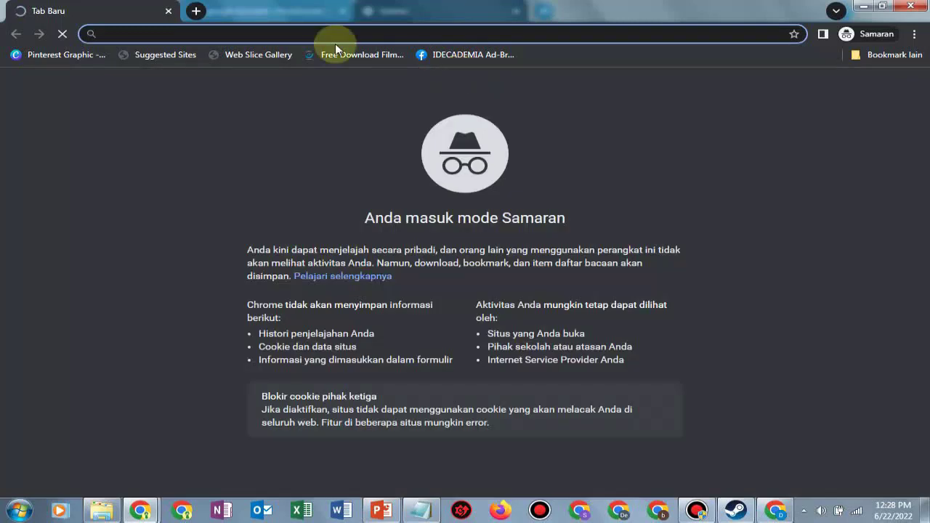
{"action": "type", "text": "steam"}
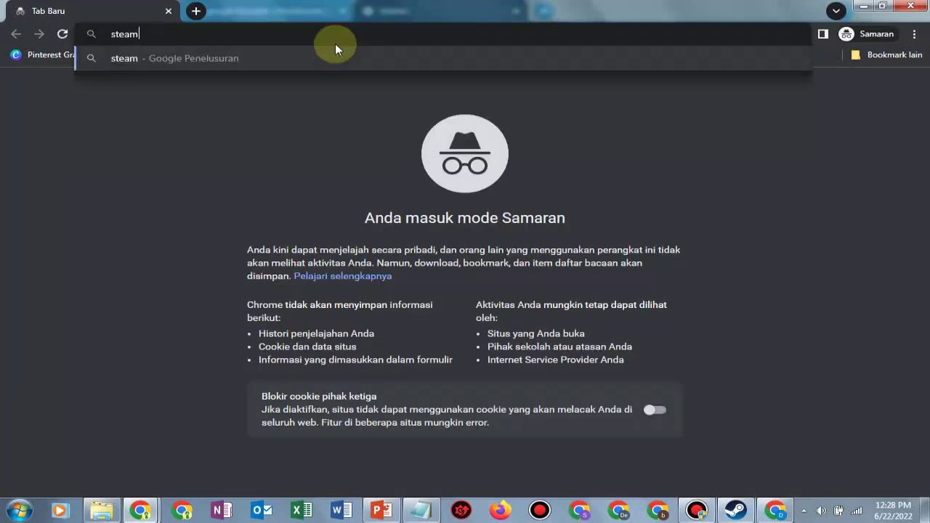
{"action": "key", "text": "Return"}
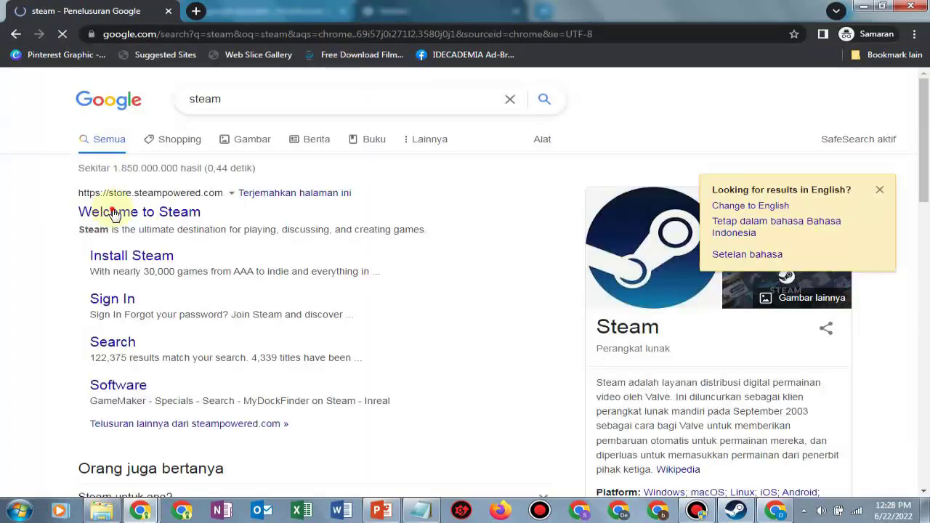
{"action": "left_click", "coordinate": [113, 212]}
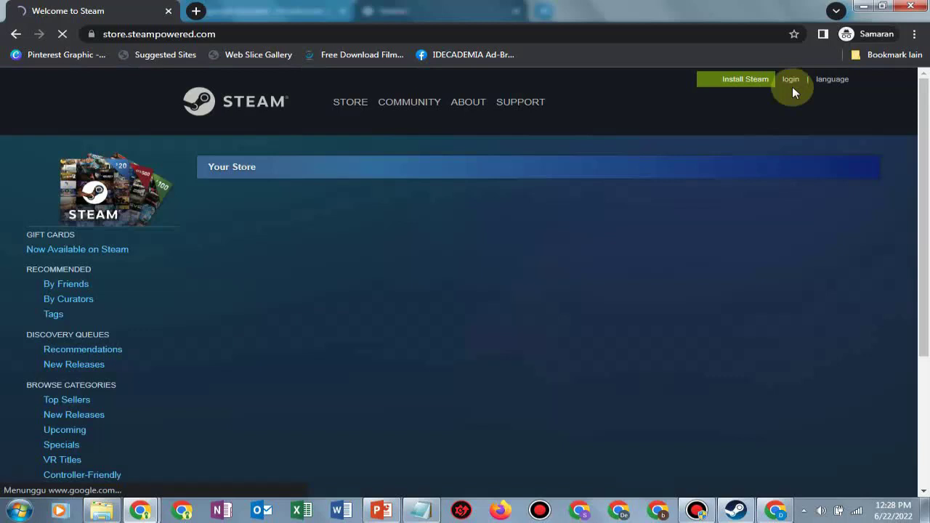
- Open the Join Steam form, complete it with the e-mail address, country Indonesia, CAPTCHA and age agreement, and submit it
{"action": "left_click", "coordinate": [790, 80]}
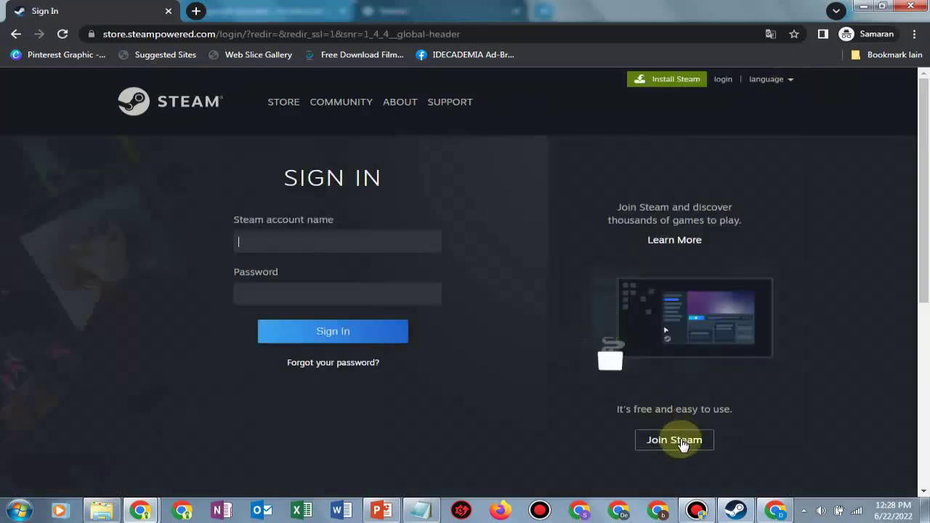
{"action": "left_click", "coordinate": [683, 447]}
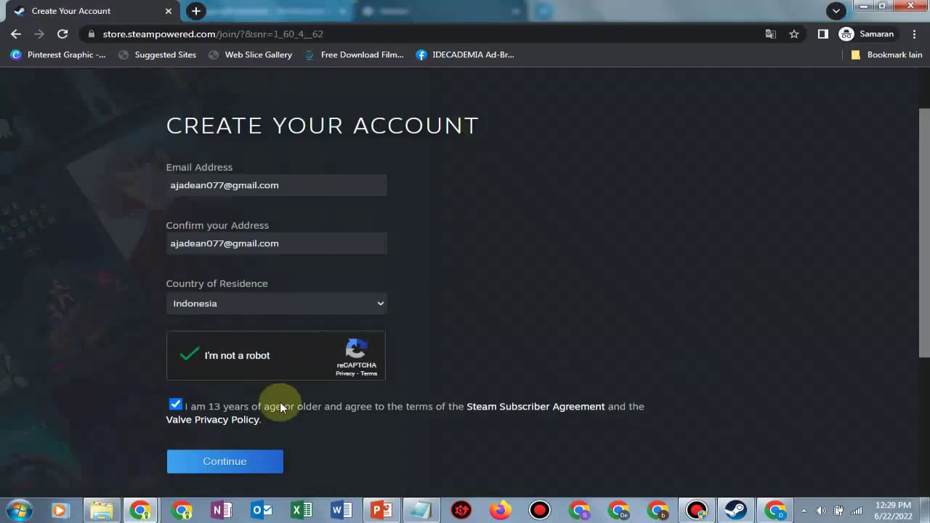
{"action": "left_click", "coordinate": [242, 464]}
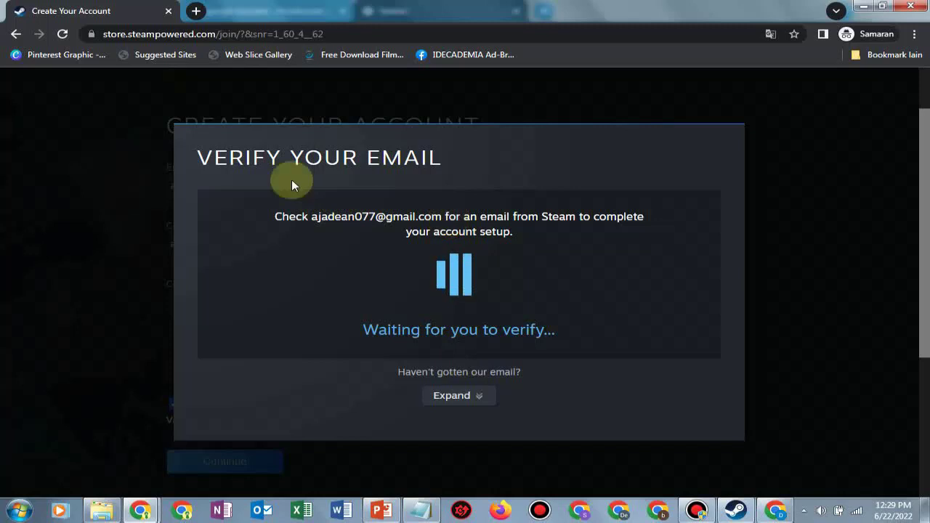
- Switch to Gmail, refresh the inbox and verify the e-mail address from the New Steam Account Email Verification message
{"action": "left_click", "coordinate": [776, 510]}
{"action": "left_click", "coordinate": [63, 34]}
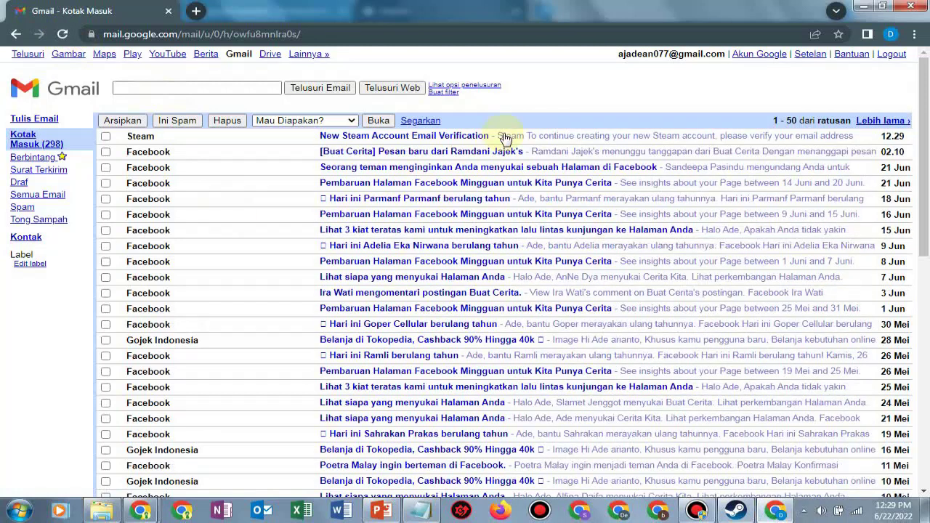
{"action": "left_click", "coordinate": [505, 139]}
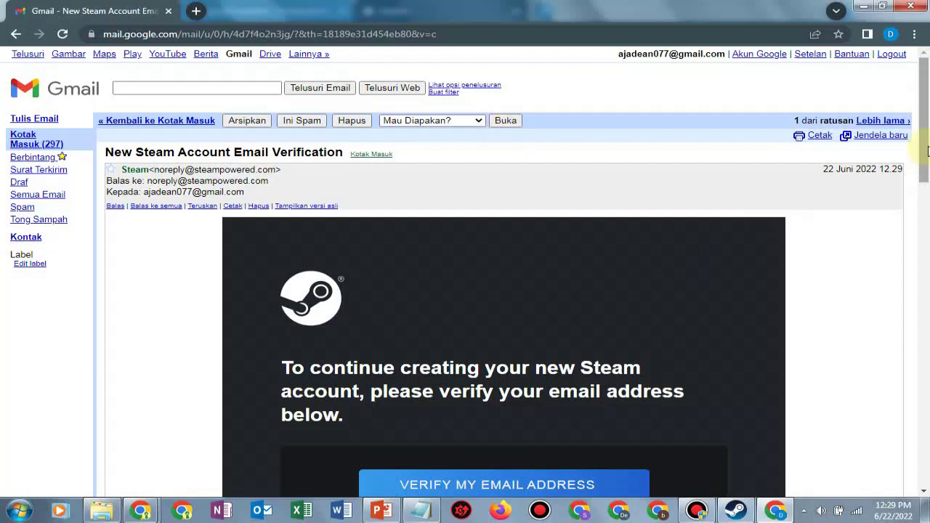
{"action": "left_click_drag", "start_coordinate": [926, 151], "coordinate": [926, 187]}
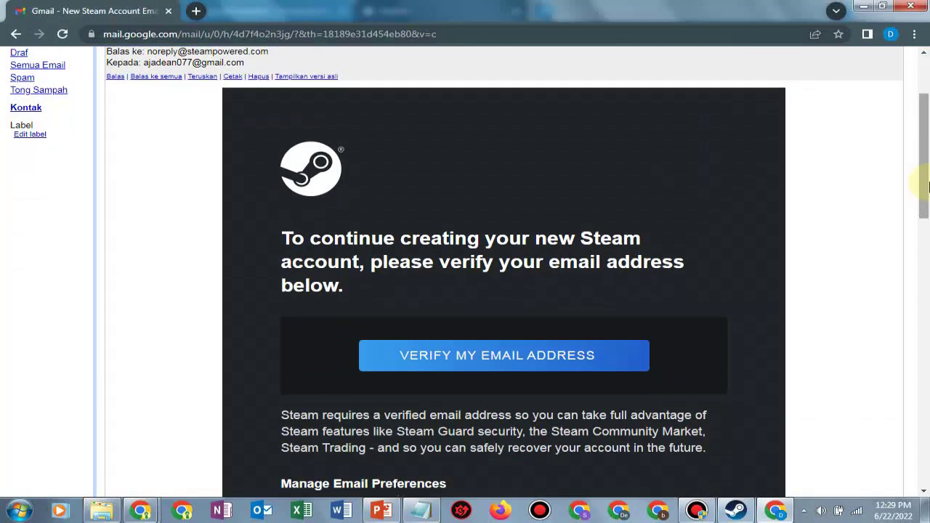
{"action": "left_click", "coordinate": [526, 365]}
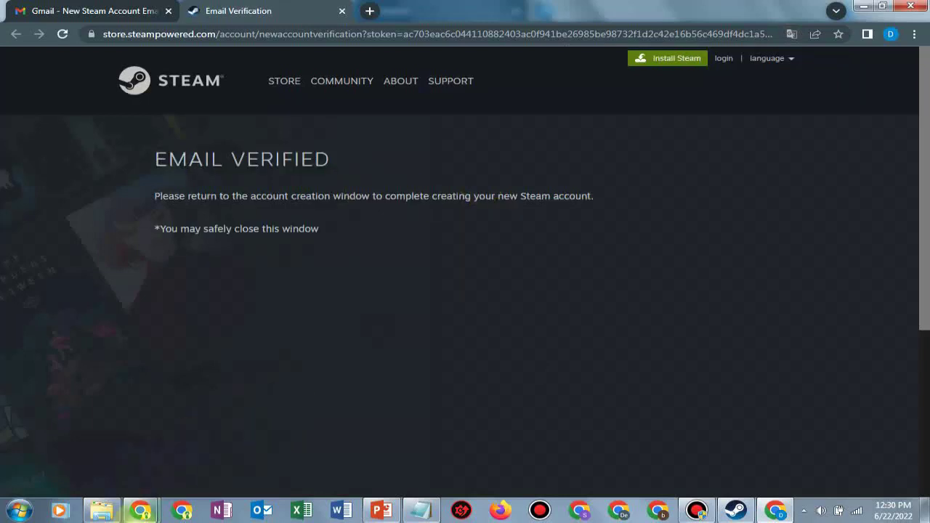
- Return to the incognito sign-up page, enter the new Steam account name, choose and confirm the account password, and finish creating the account
{"action": "mouse_move", "coordinate": [140, 511]}
{"action": "left_click", "coordinate": [207, 470]}
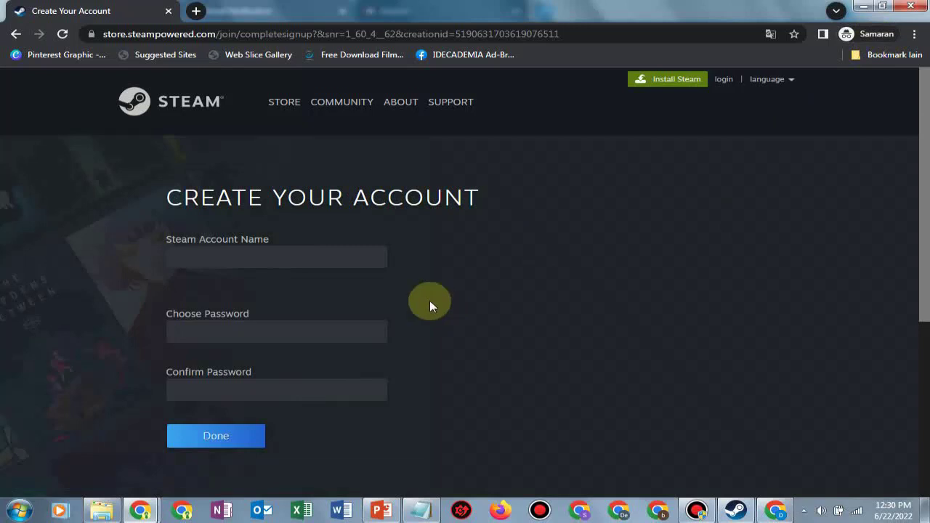
{"action": "left_click", "coordinate": [212, 258]}
{"action": "type", "text": "wa"}
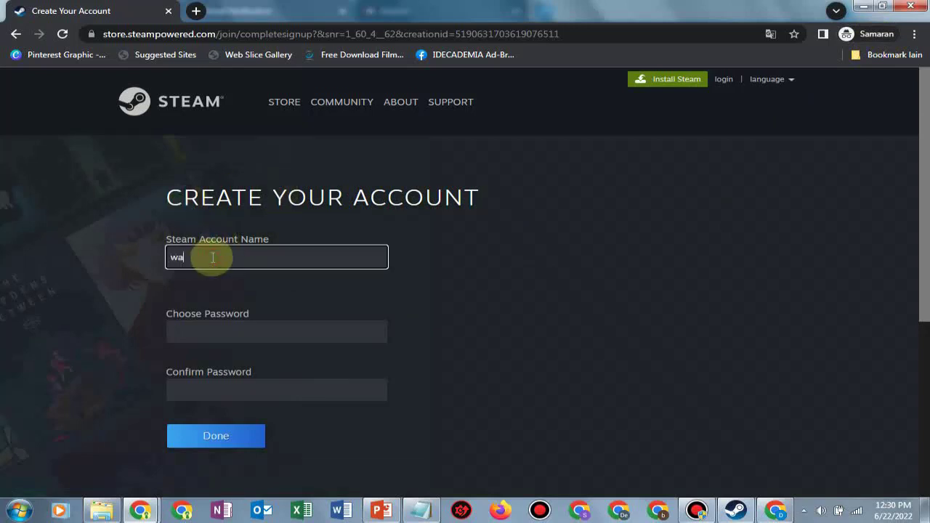
{"action": "type", "text": "ida"}
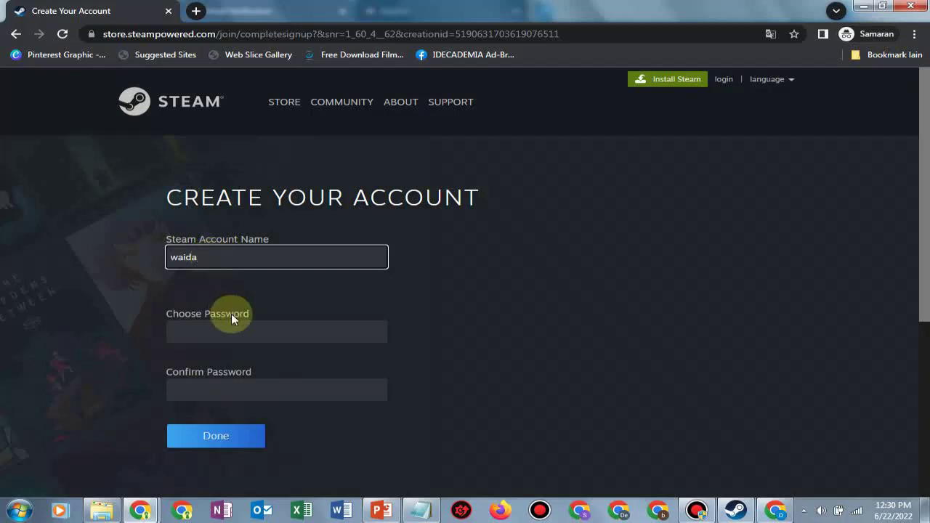
{"action": "left_click", "coordinate": [236, 330]}
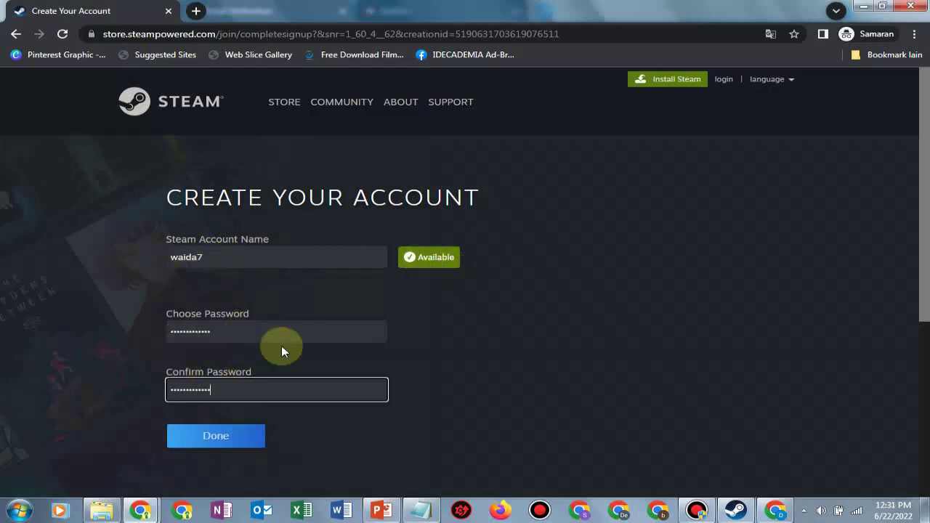
{"action": "left_click", "coordinate": [232, 437]}
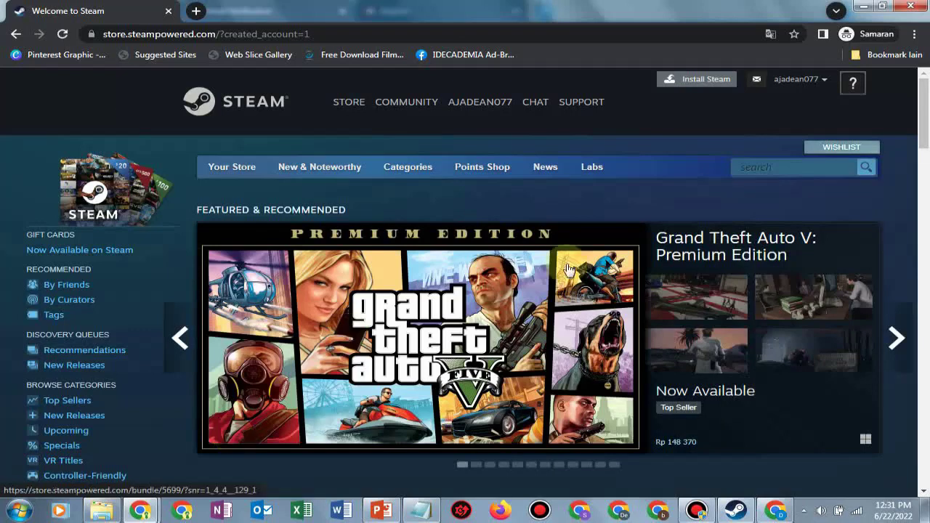
- Minimize both browser windows and switch to the Steam client's login window
{"action": "left_click", "coordinate": [867, 6]}
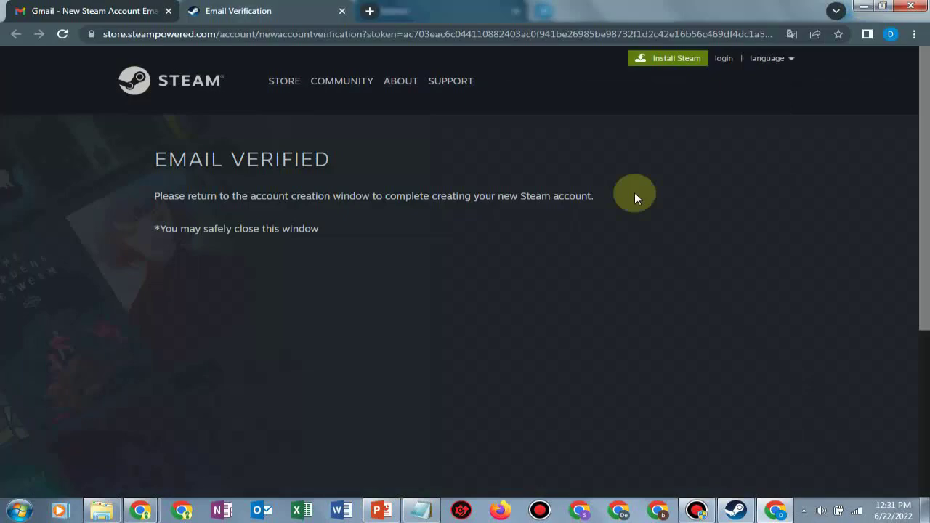
{"action": "left_click", "coordinate": [867, 6]}
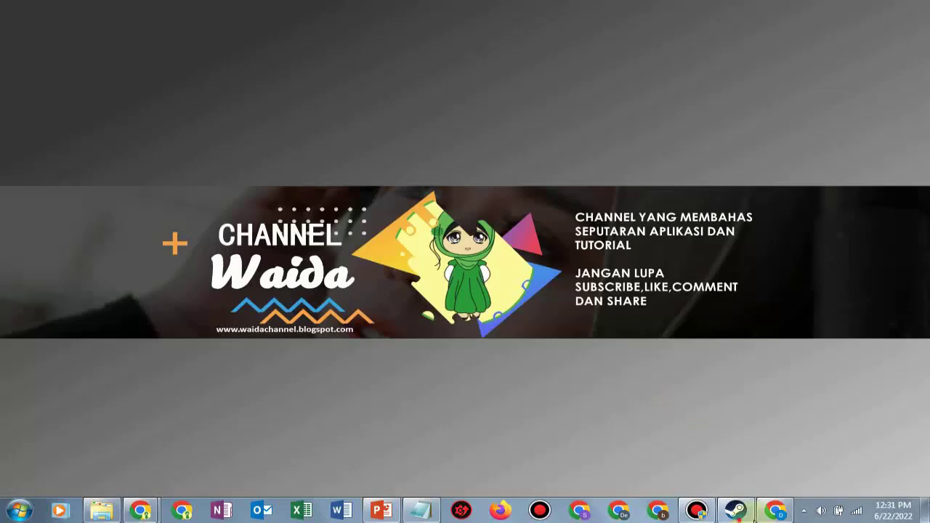
{"action": "left_click", "coordinate": [748, 514]}
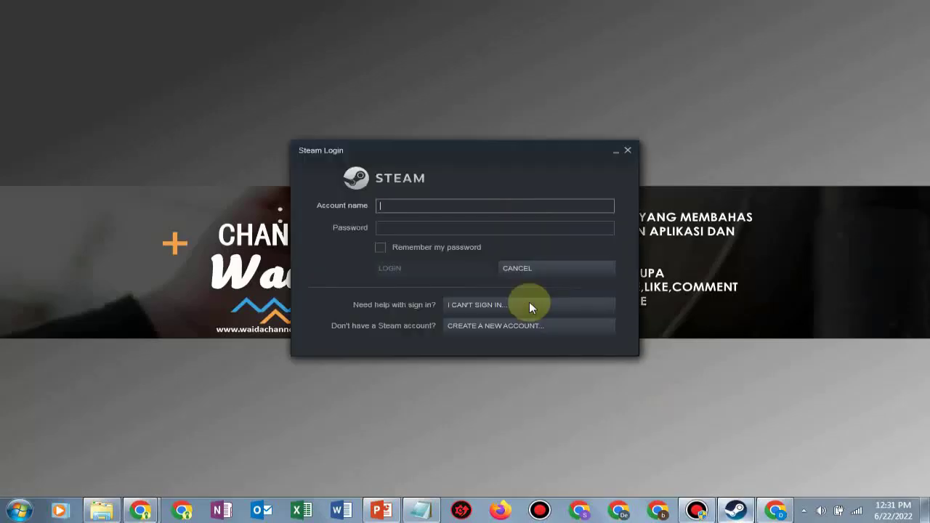
- Log in to the Steam client by entering the account name and the account password
{"action": "type", "text": "waida"}
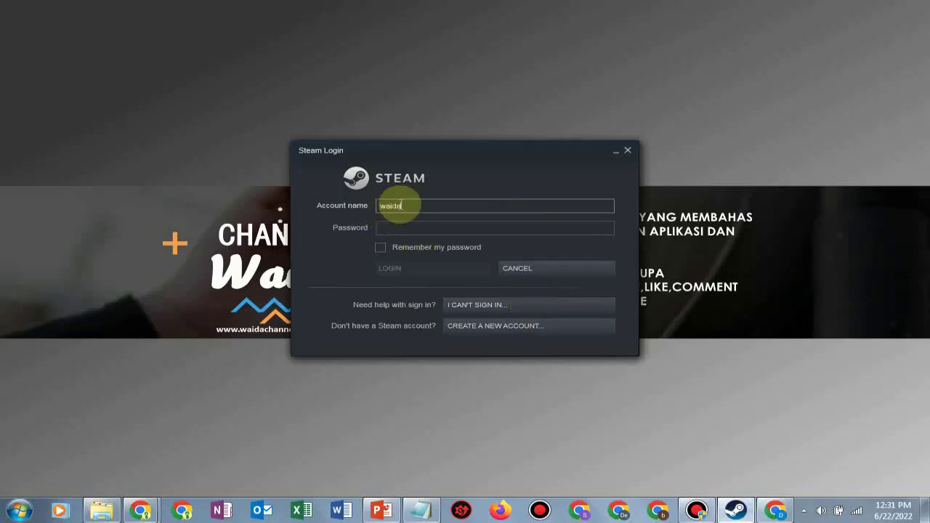
{"action": "type", "text": "7"}
{"action": "left_click", "coordinate": [412, 228]}
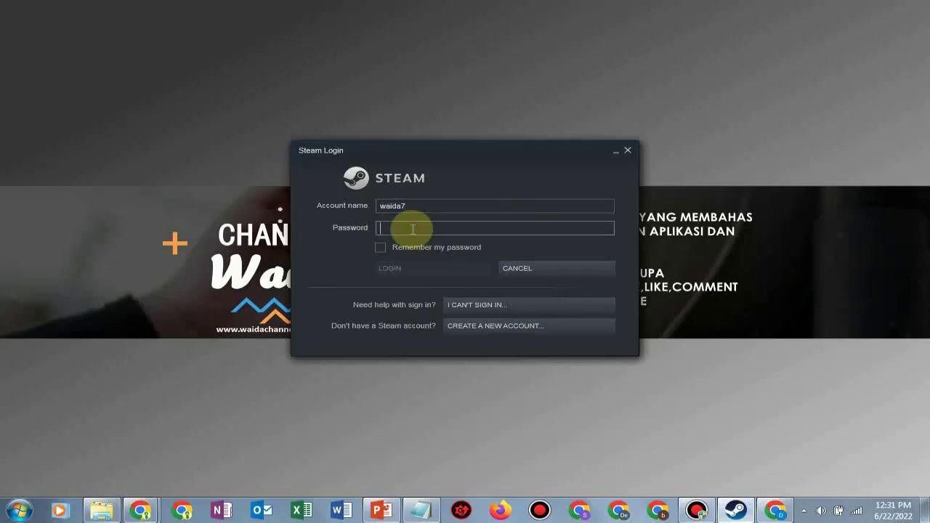
{"action": "key", "text": "Caps_Lock"}
{"action": "type", "text": "A"}
{"action": "key", "text": "Caps_Lock"}
{"action": "type", "text": "****"}
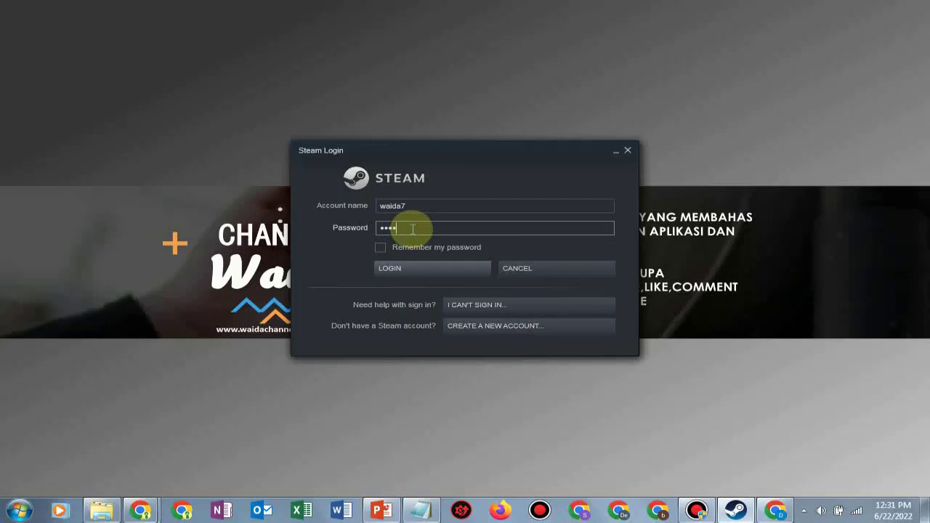
{"action": "type", "text": "********"}
{"action": "left_click", "coordinate": [395, 268]}
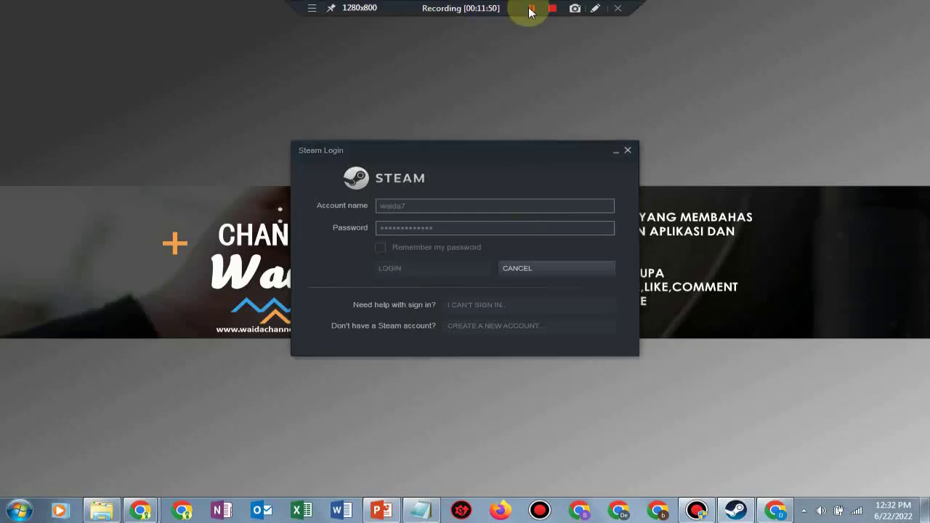
{"action": "left_click", "coordinate": [531, 10]}
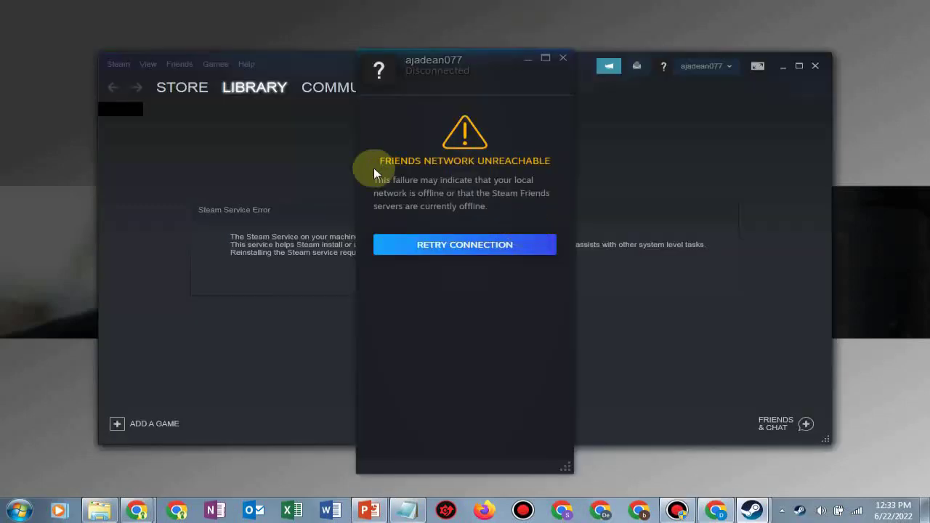
- Close the friends network window and install the Steam Service from the Steam Service Error dialog
{"action": "left_click", "coordinate": [564, 58]}
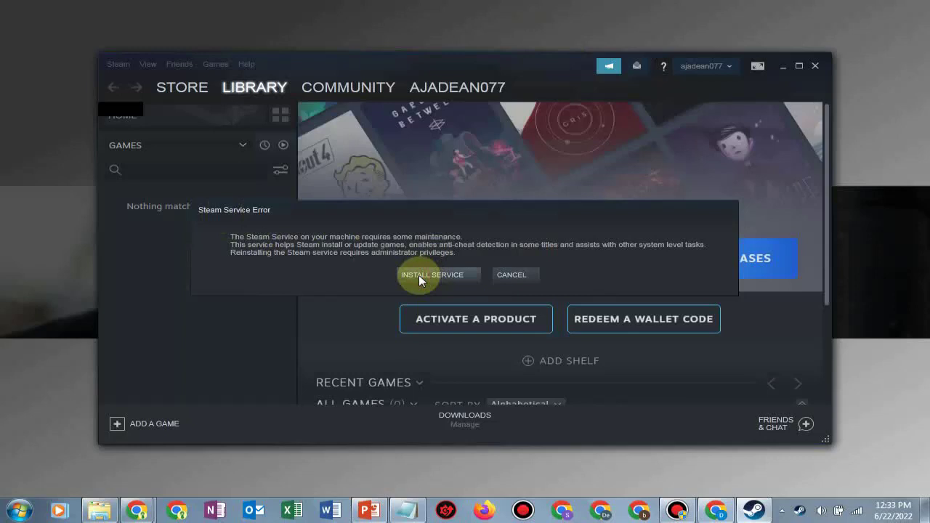
{"action": "left_click", "coordinate": [419, 274]}
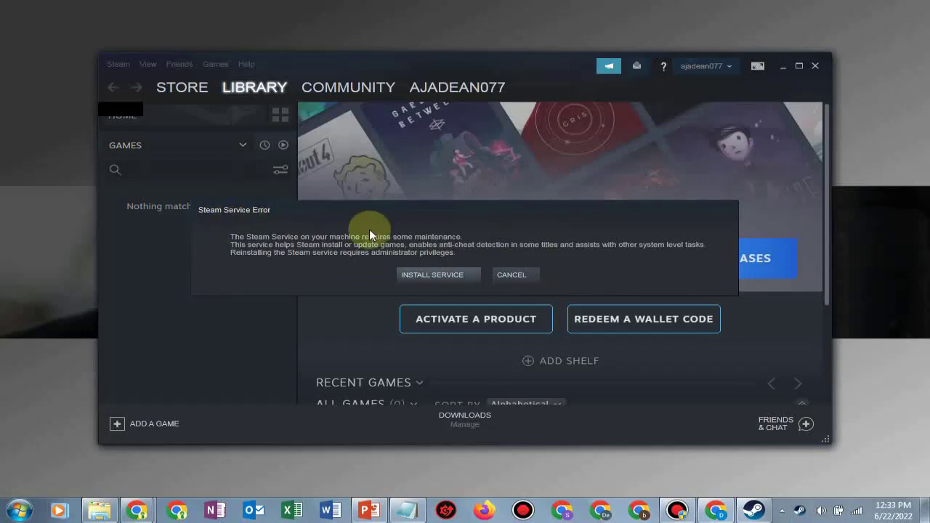
{"action": "left_click", "coordinate": [432, 271]}
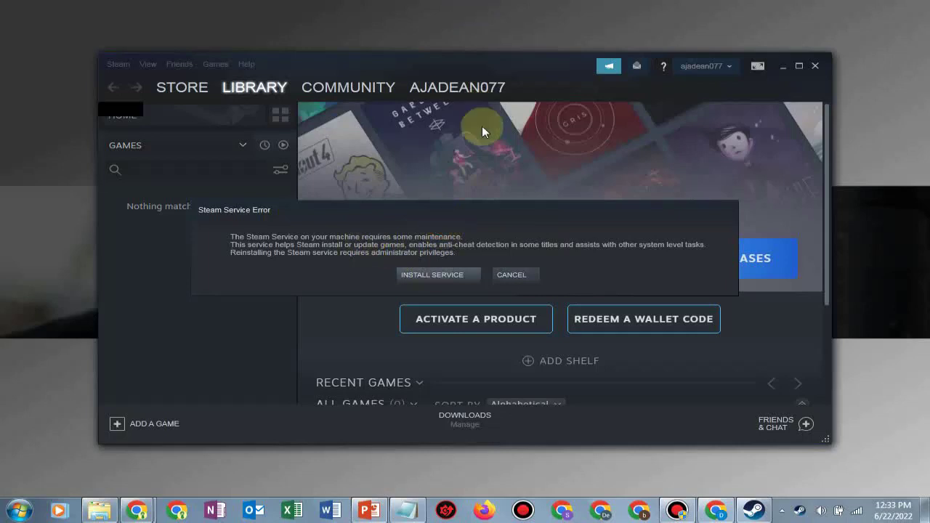
{"action": "left_click", "coordinate": [532, 8]}
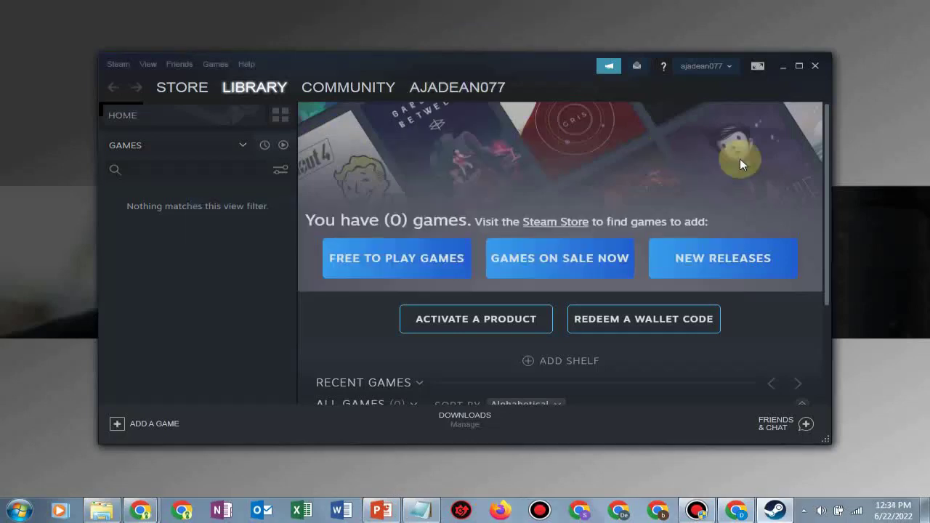
- Maximize the Steam window, search the store for STUMB and open the Stumble Guys page
{"action": "left_click", "coordinate": [797, 66]}
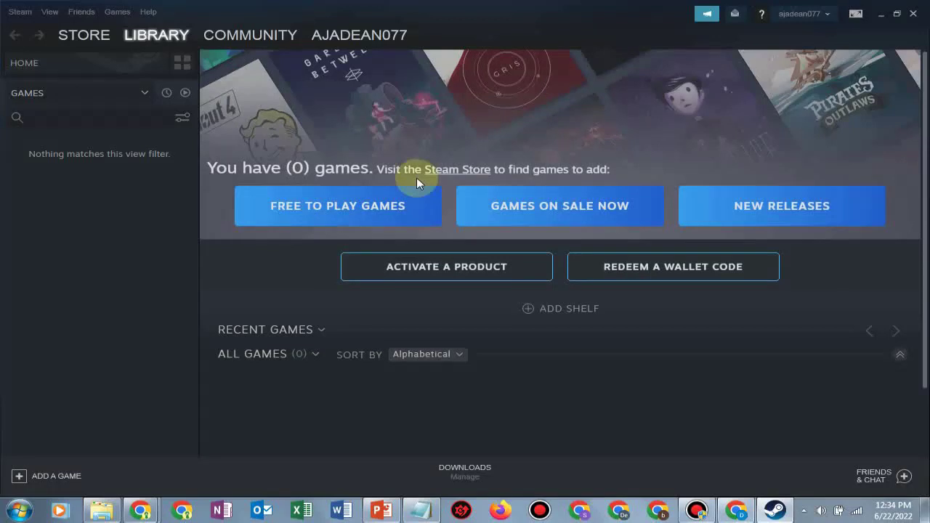
{"action": "left_click", "coordinate": [85, 35]}
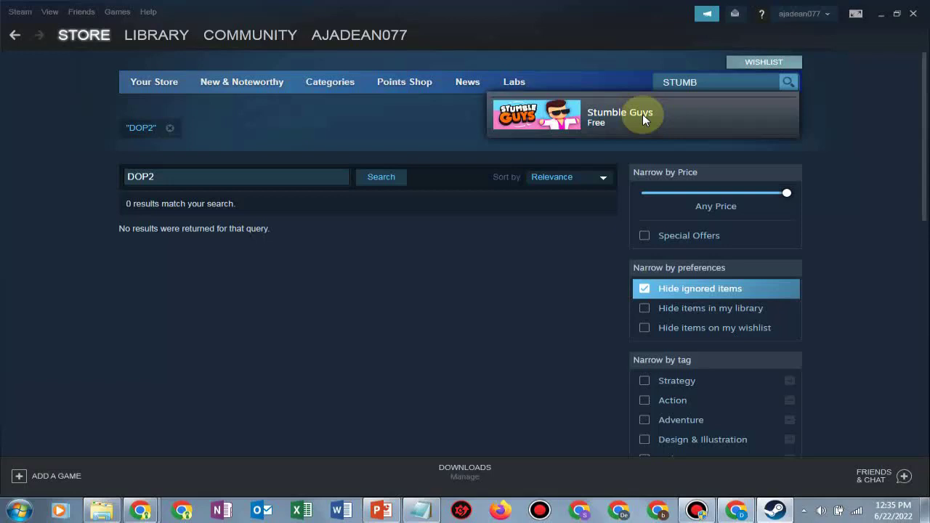
{"action": "left_click", "coordinate": [564, 113]}
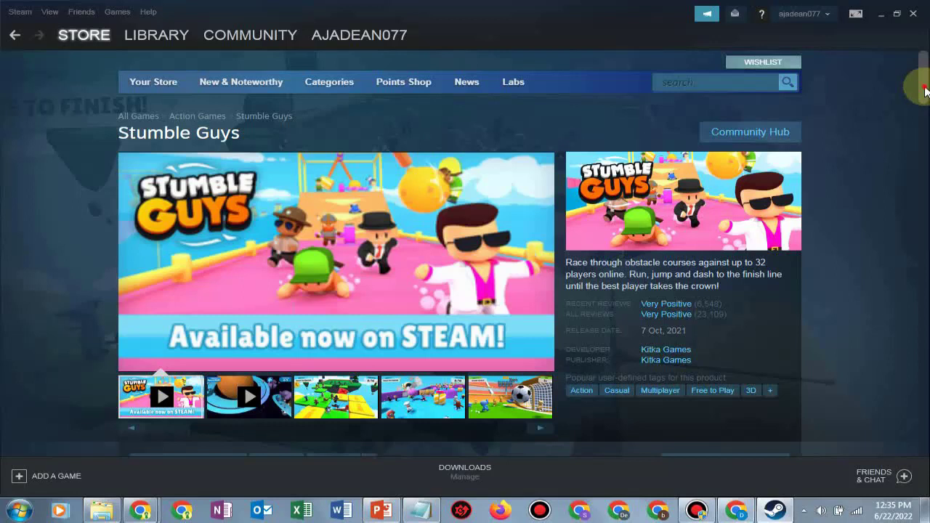
- Install Stumble Guys under C:\Program Files (x86)\Steam with desktop and start menu shortcuts, accepting its EULA and finishing the installer
{"action": "scroll", "coordinate": [925, 91], "scroll_direction": "down", "scroll_amount": 3}
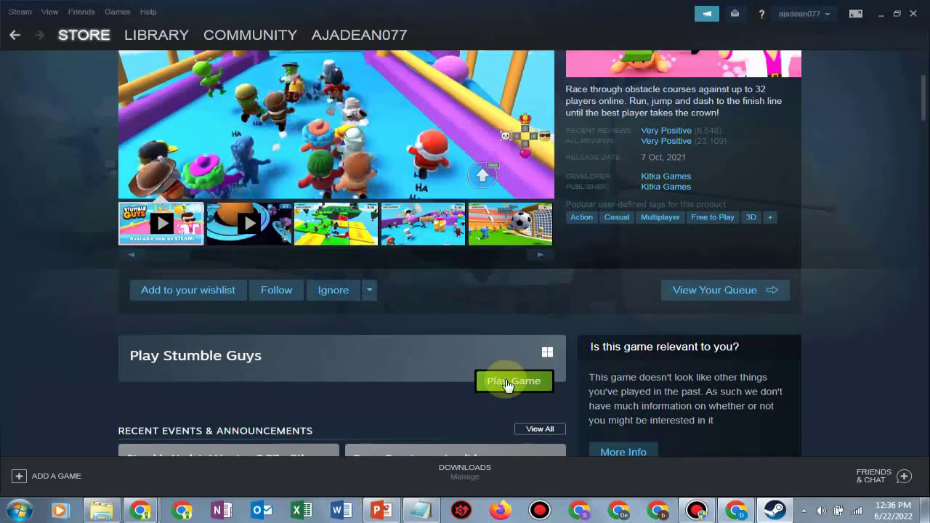
{"action": "left_click", "coordinate": [507, 384]}
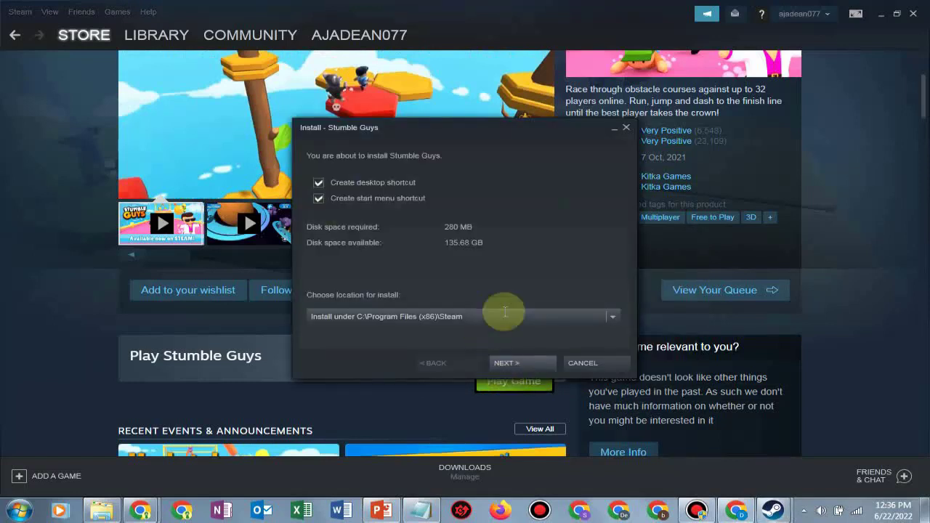
{"action": "left_click", "coordinate": [510, 362]}
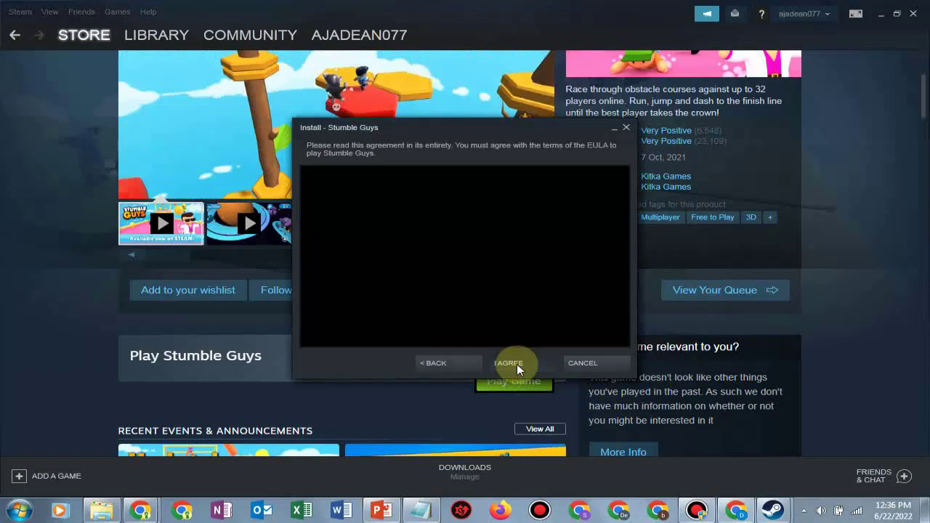
{"action": "left_click", "coordinate": [517, 365]}
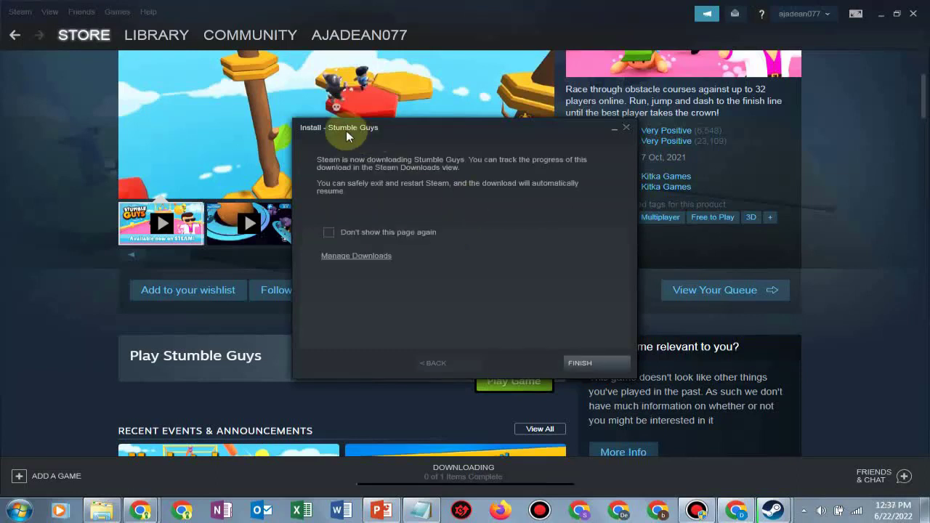
{"action": "left_click", "coordinate": [581, 363]}
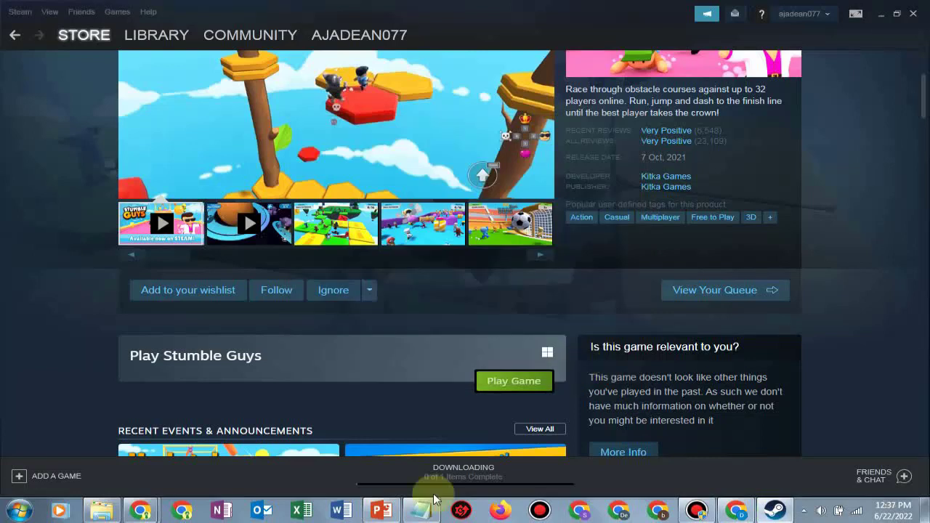
- Open the downloads view and launch Stumble Guys once its download is complete
{"action": "left_click", "coordinate": [458, 483]}
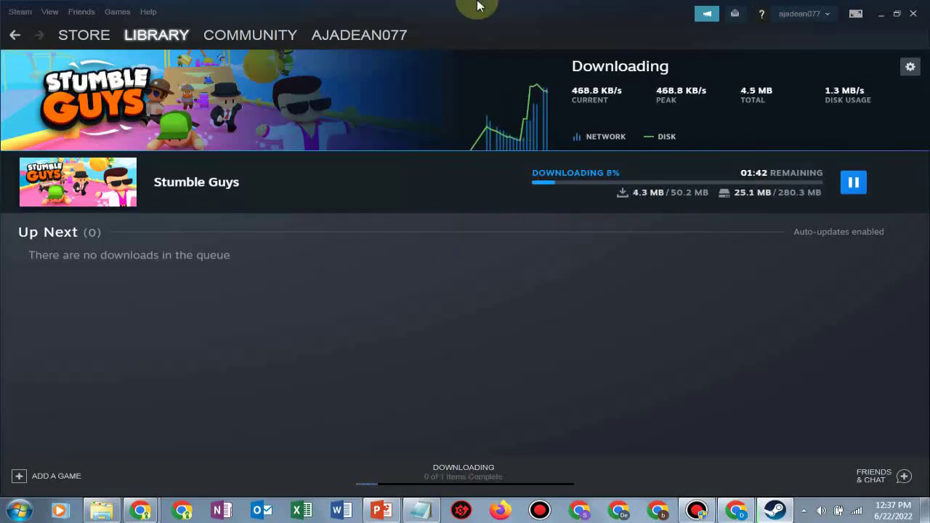
{"action": "mouse_move", "coordinate": [477, 6]}
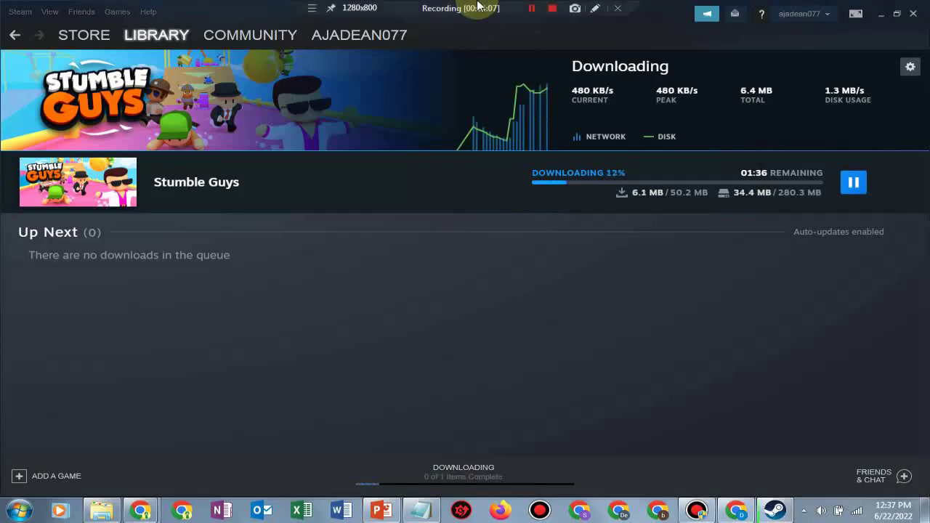
{"action": "left_click", "coordinate": [535, 10]}
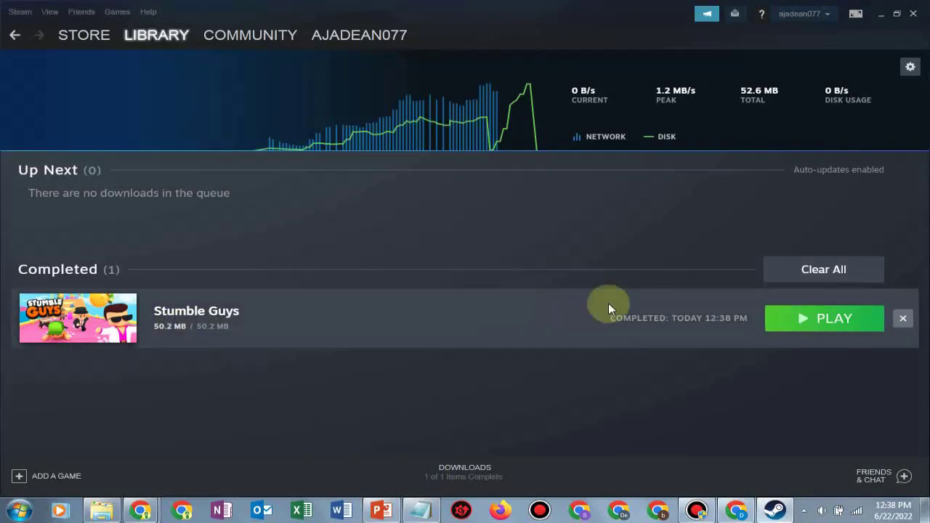
{"action": "left_click", "coordinate": [796, 321]}
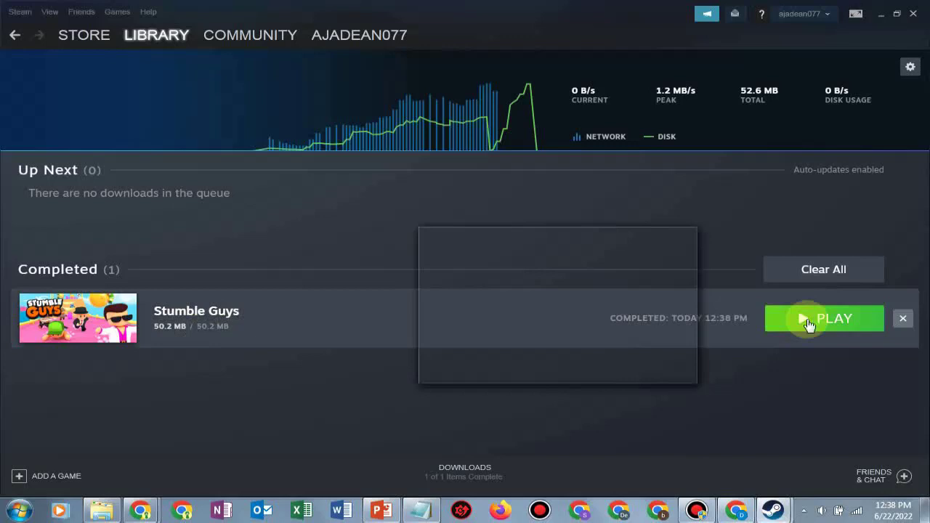
{"action": "left_click", "coordinate": [807, 319]}
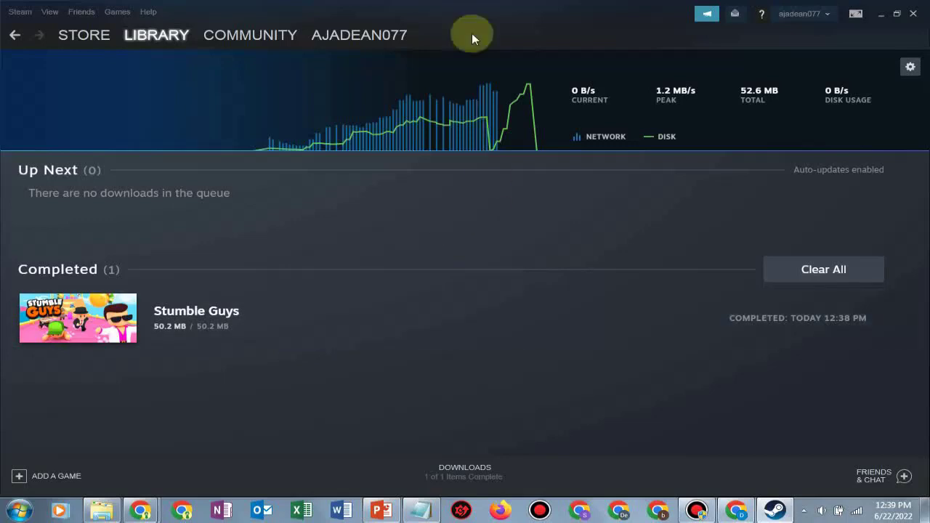
{"action": "mouse_move", "coordinate": [462, 4]}
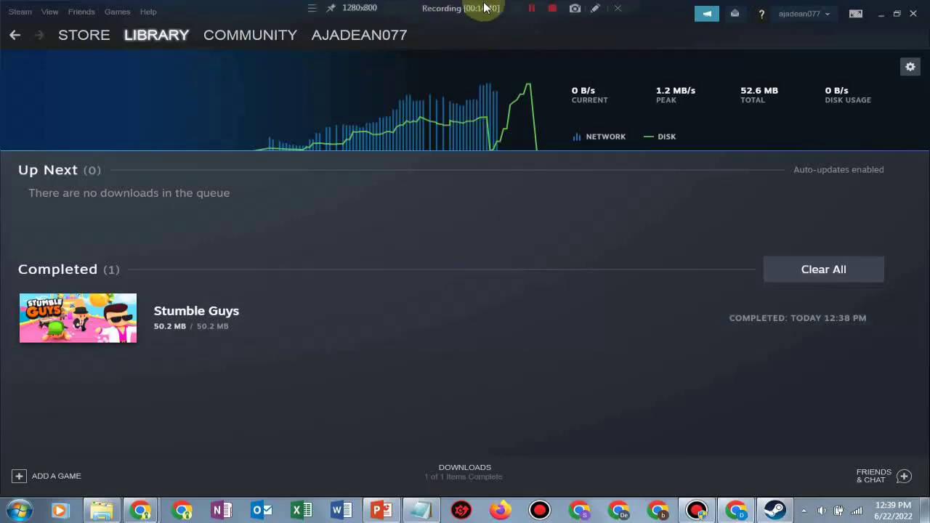
{"action": "left_click", "coordinate": [530, 9]}
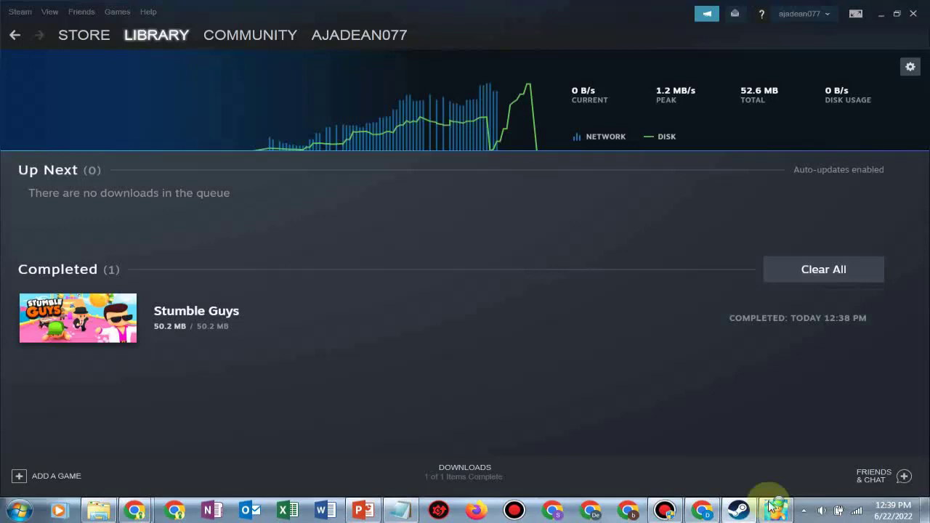